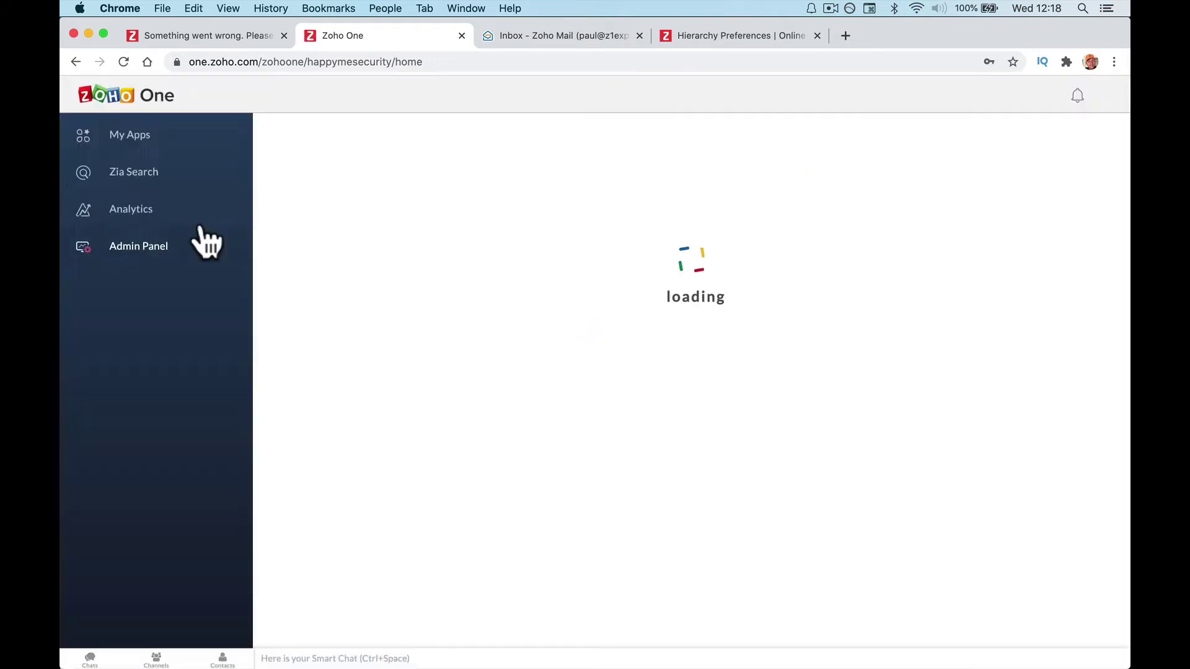
Open the Admin Panel dashboard, which shows 1 user, 14 apps and 0 groups.
left_click(190, 252)
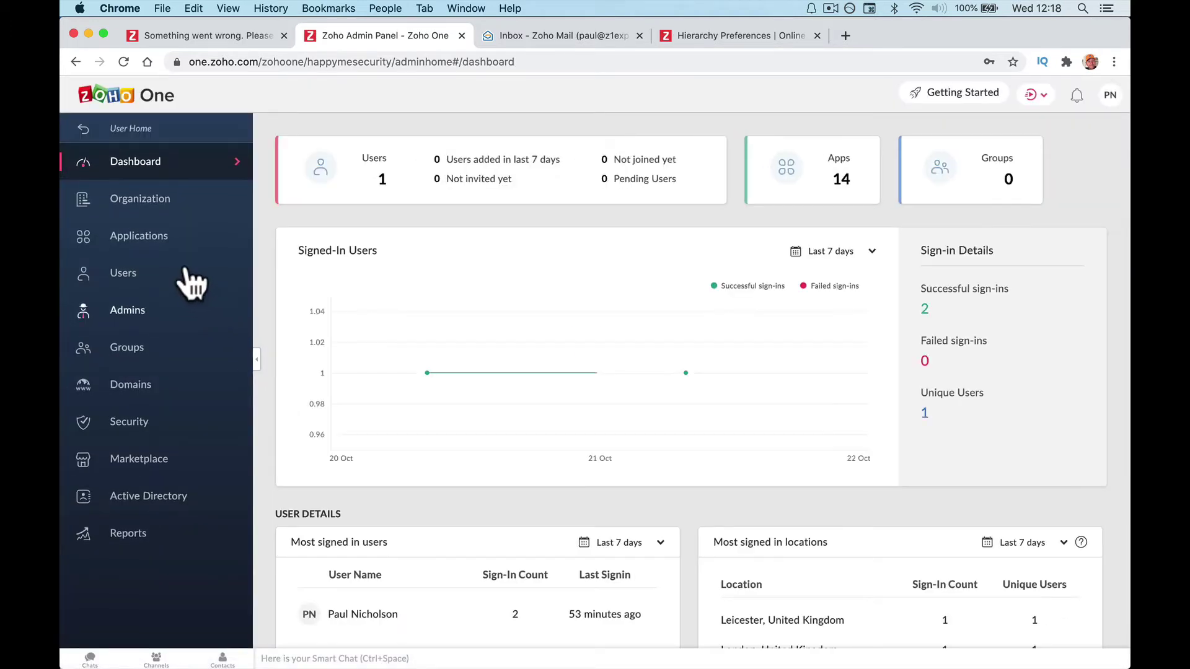
Show the active Users list, clearing the Add User form's email and discarding the form.
left_click(188, 279)
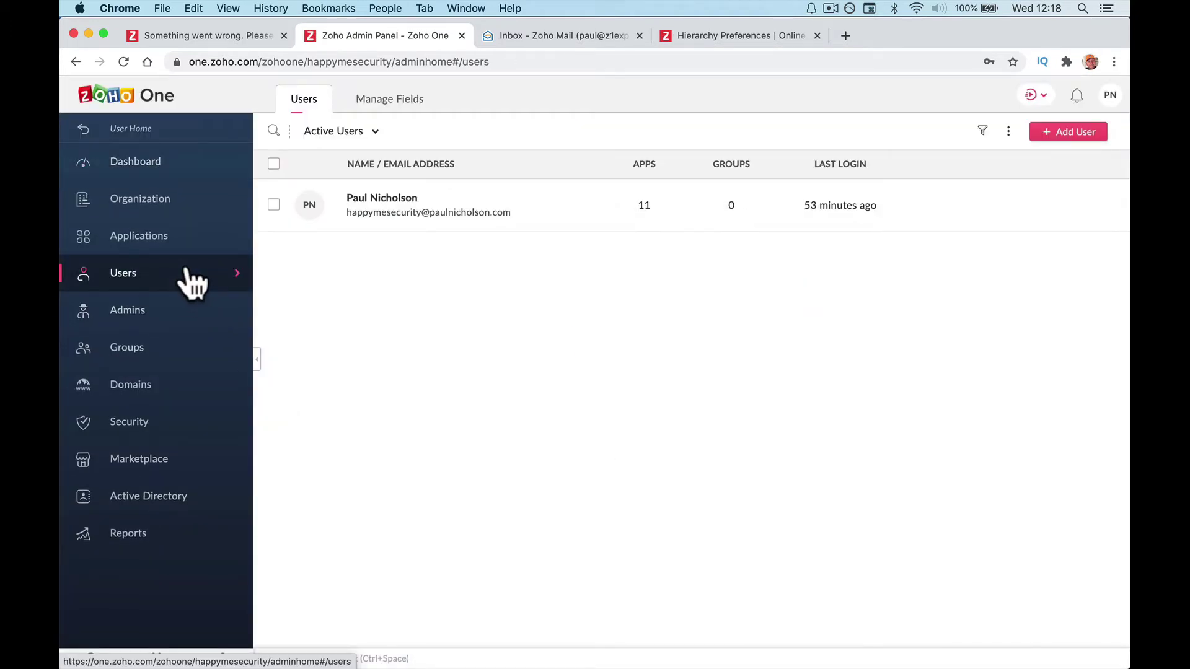
left_click(1061, 132)
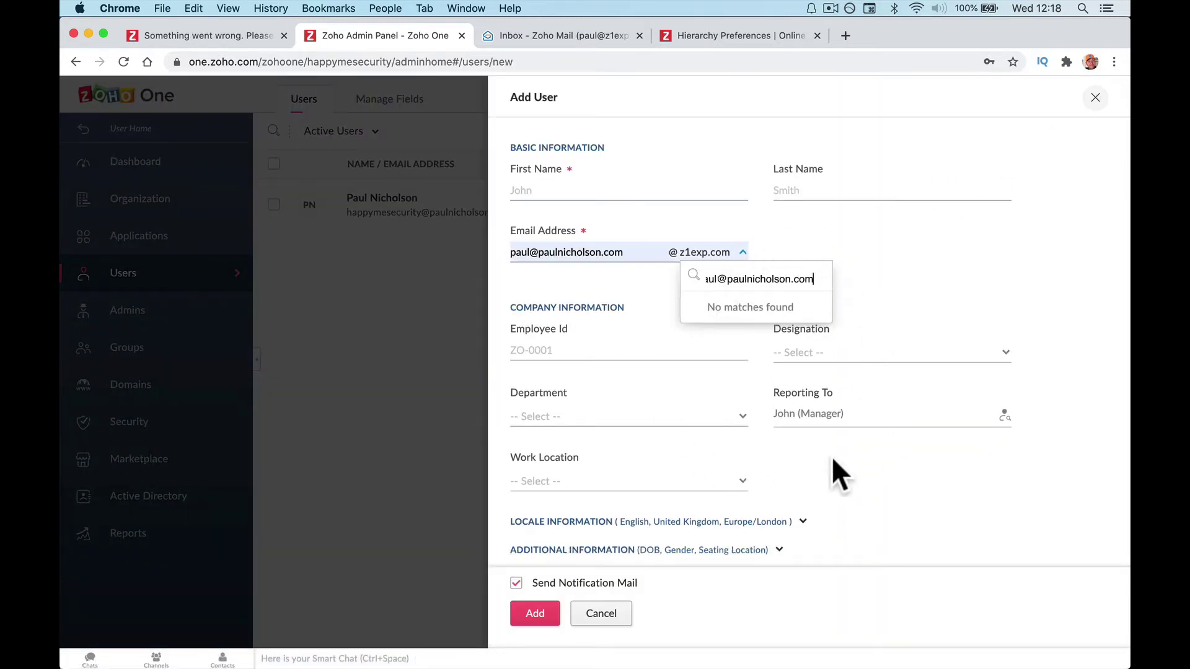
left_click(622, 299)
left_click(621, 248)
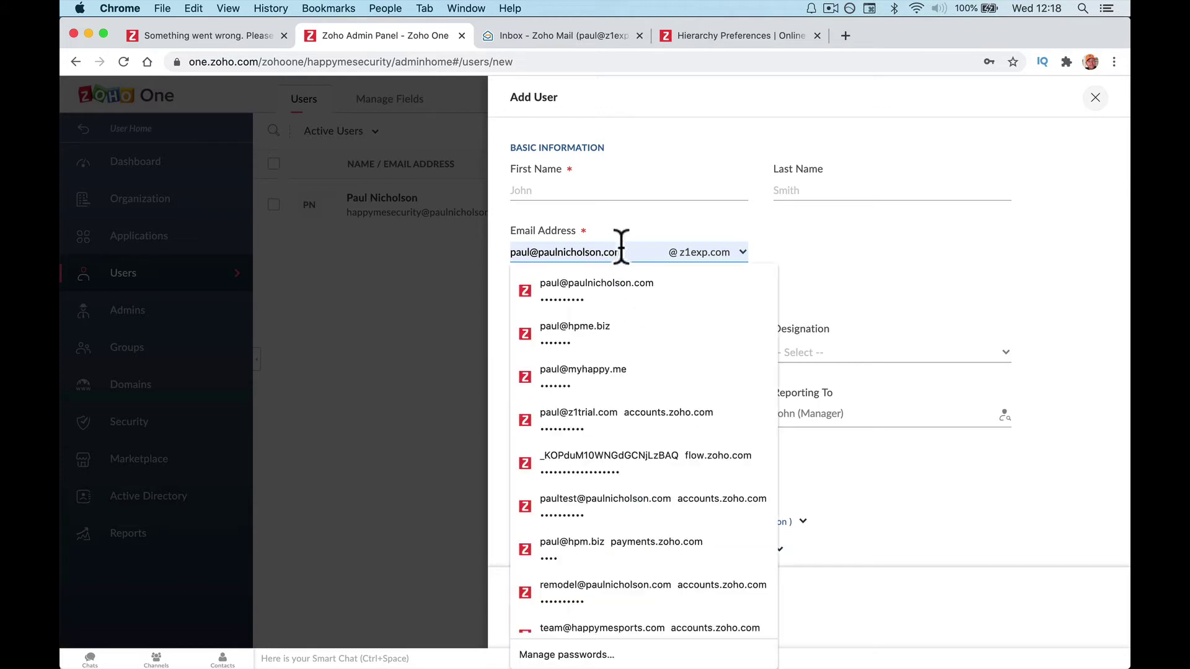
triple_click(621, 248)
key("BackSpace")
left_click(466, 277)
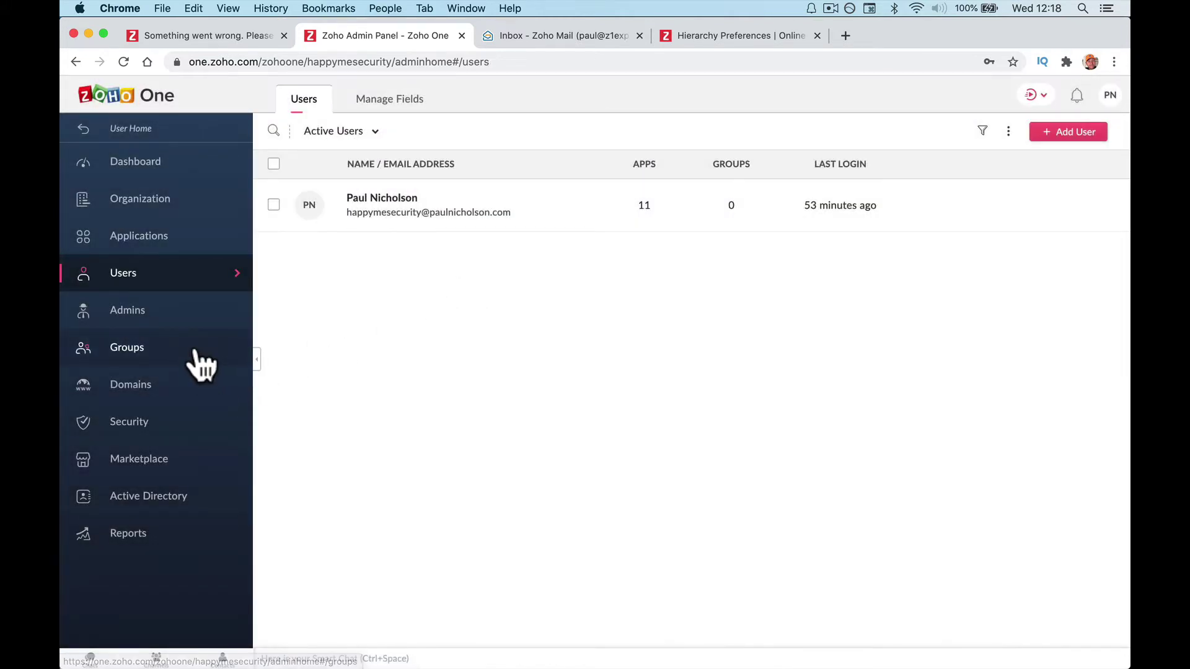
Fill a new group form with name Human Resources, description HR Department and Department type.
left_click(196, 352)
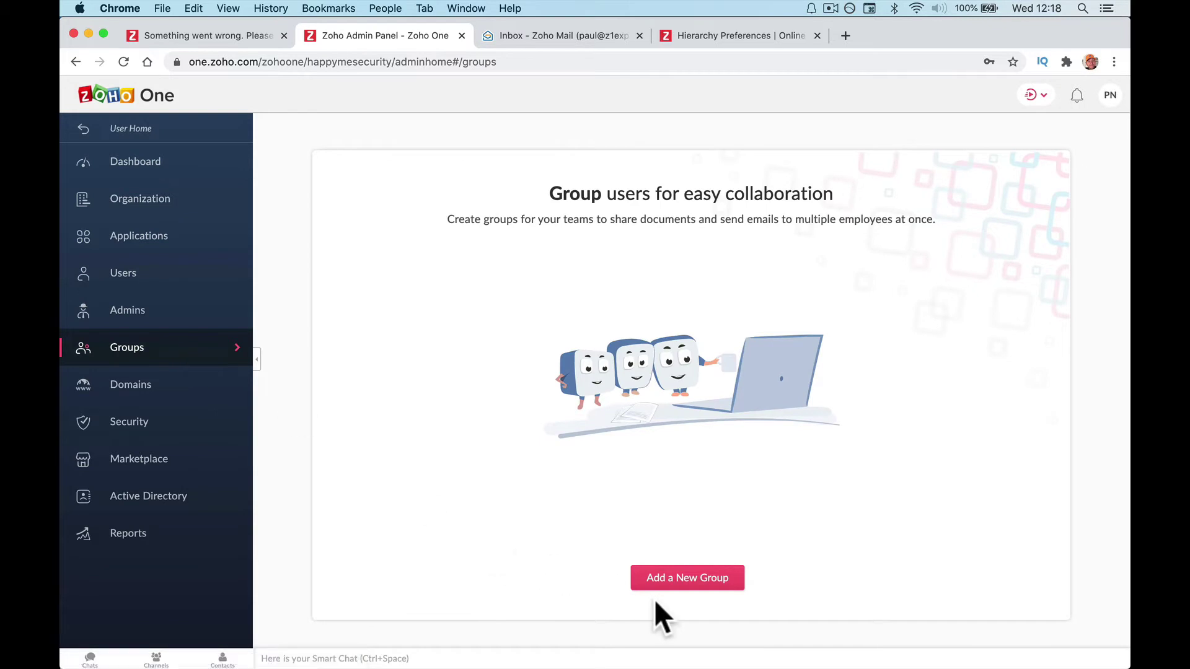
left_click(685, 577)
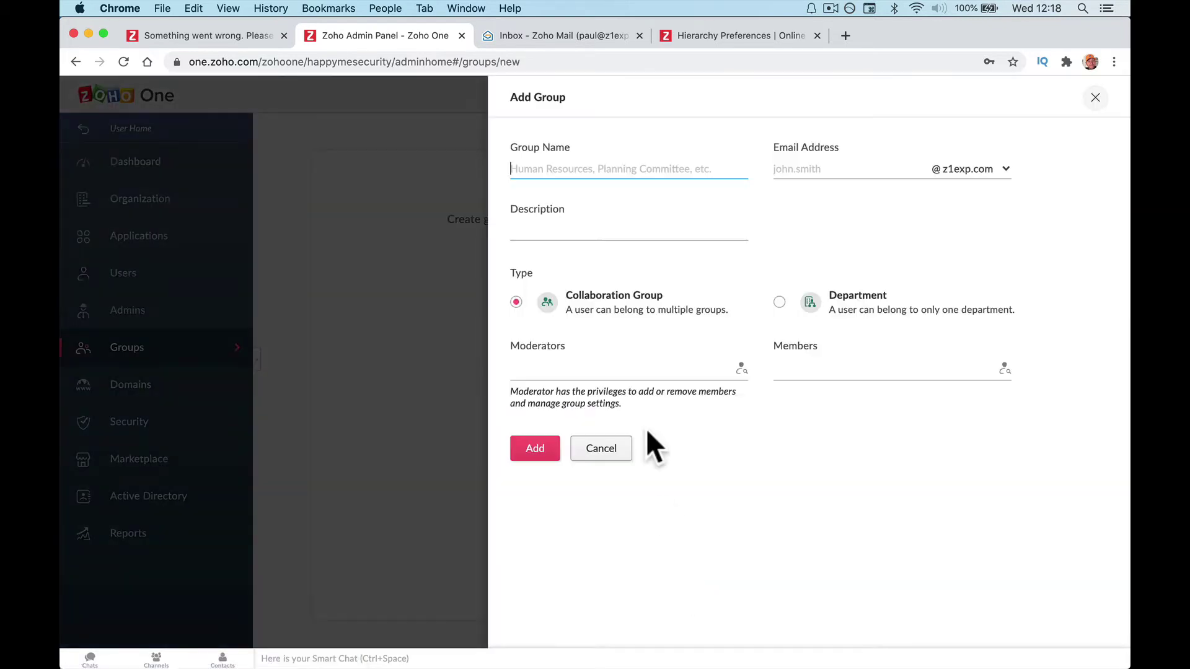
type("Huma")
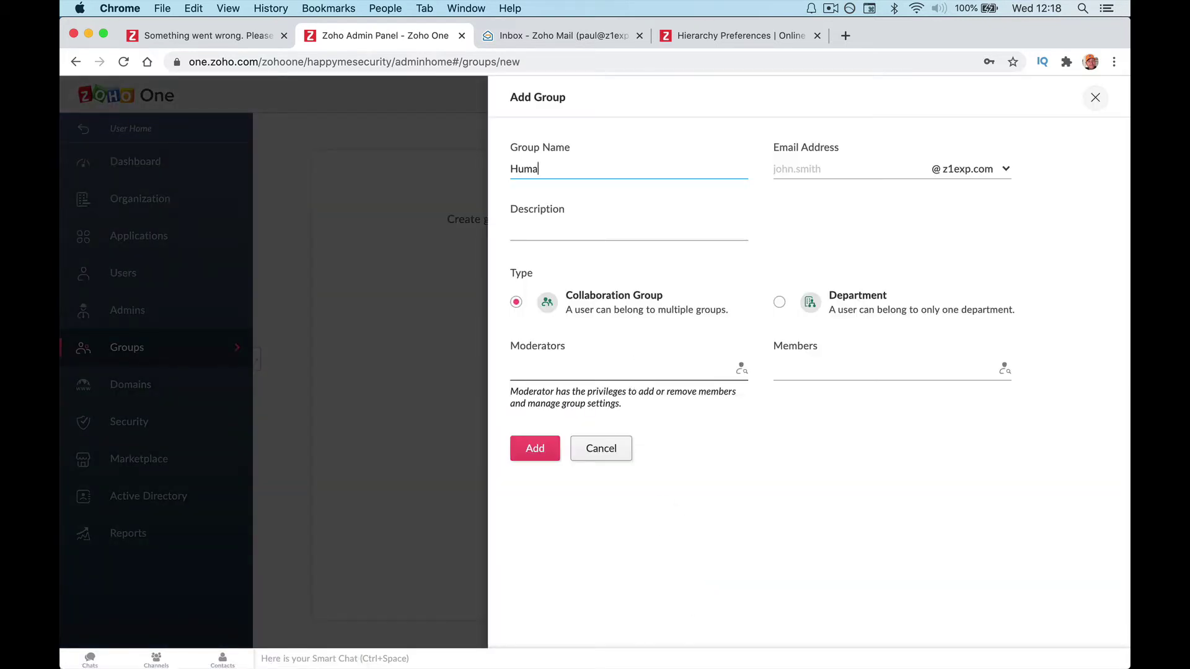
type("n Resources")
key("Tab")
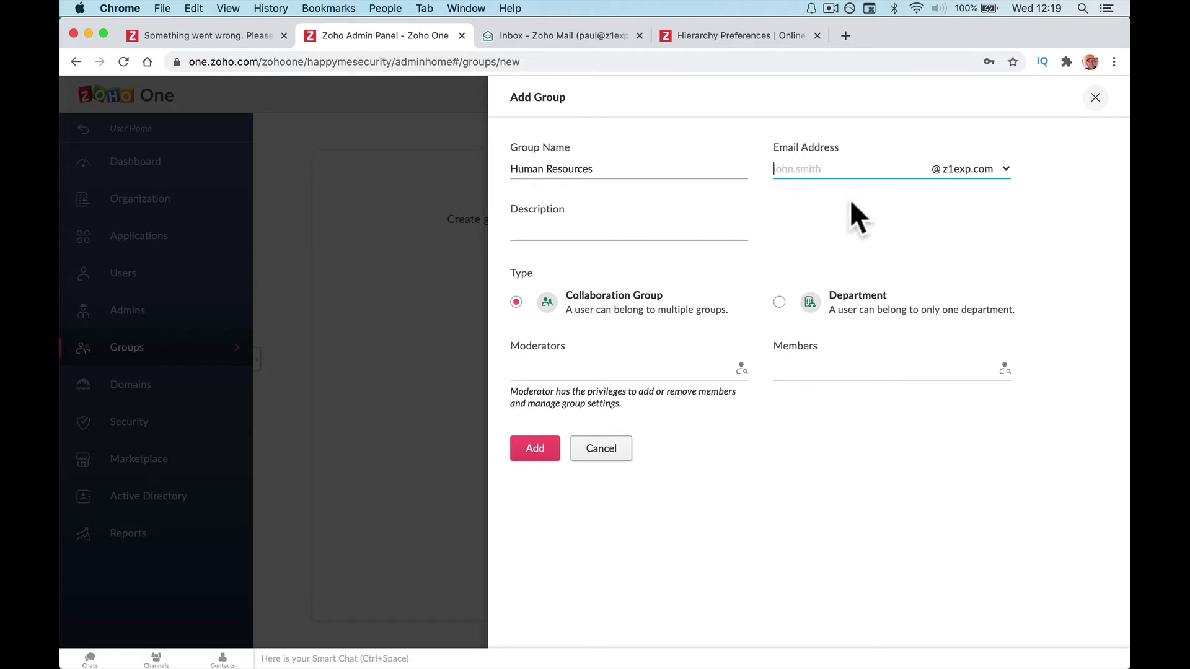
left_click(665, 231)
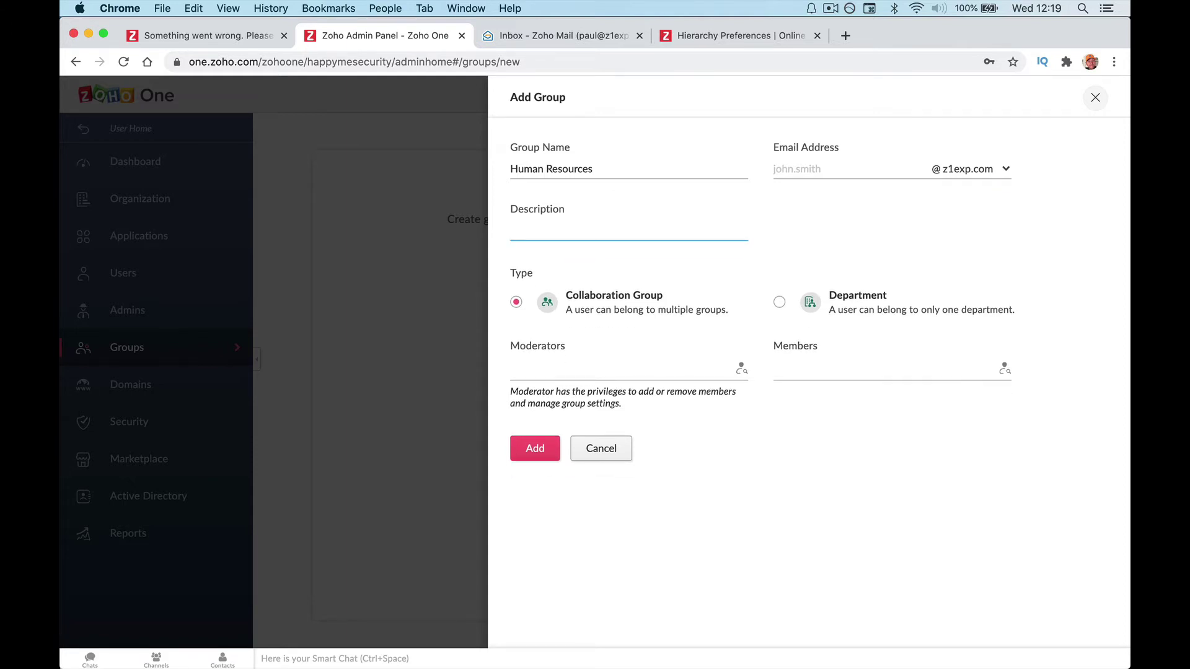
type("HR ")
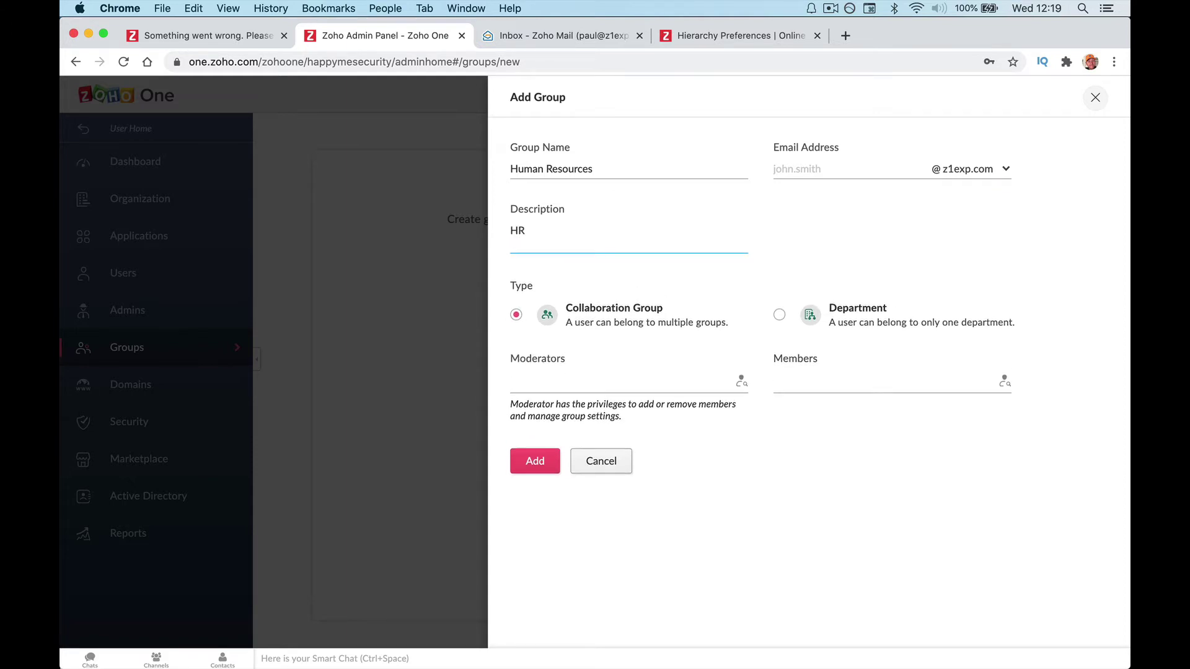
type("Department")
key("Tab")
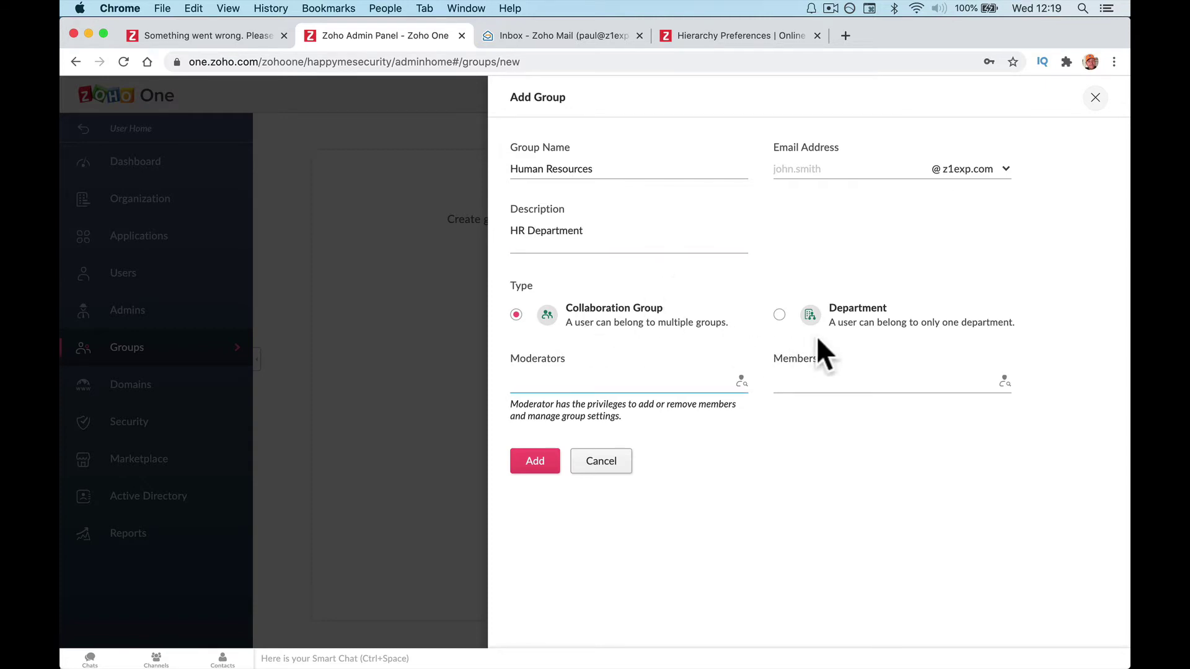
left_click(779, 315)
Make the existing user the Human Resources department head.
left_click(638, 379)
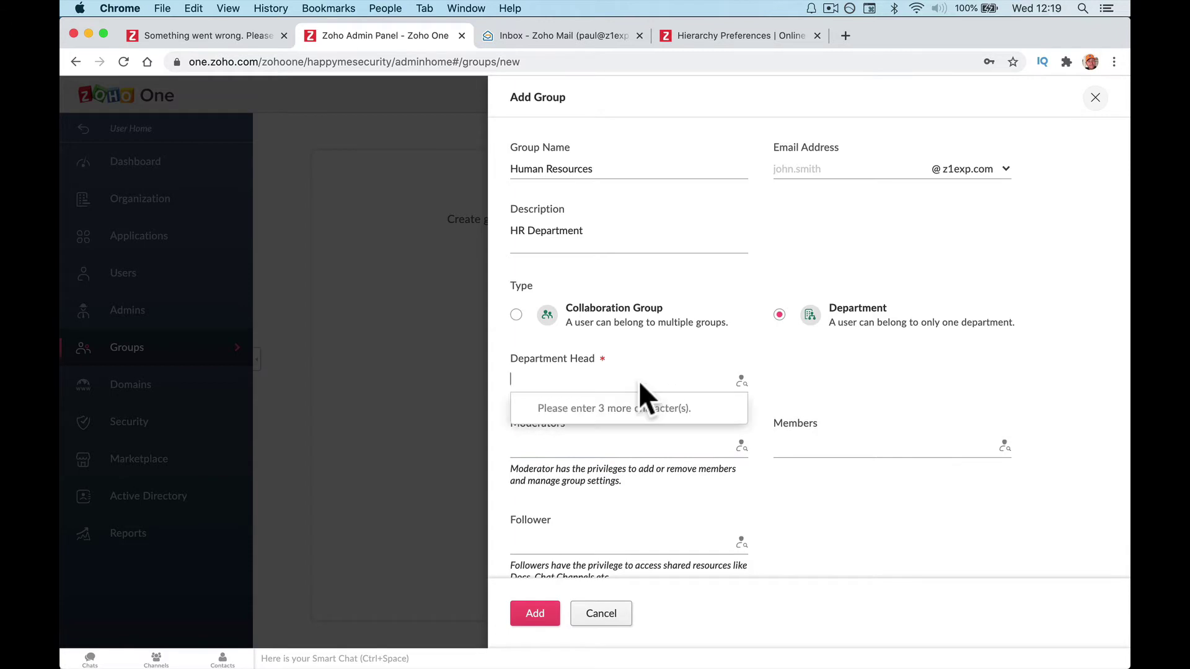
type("Paul")
key("BackSpace")
key("BackSpace")
type("u")
left_click(645, 426)
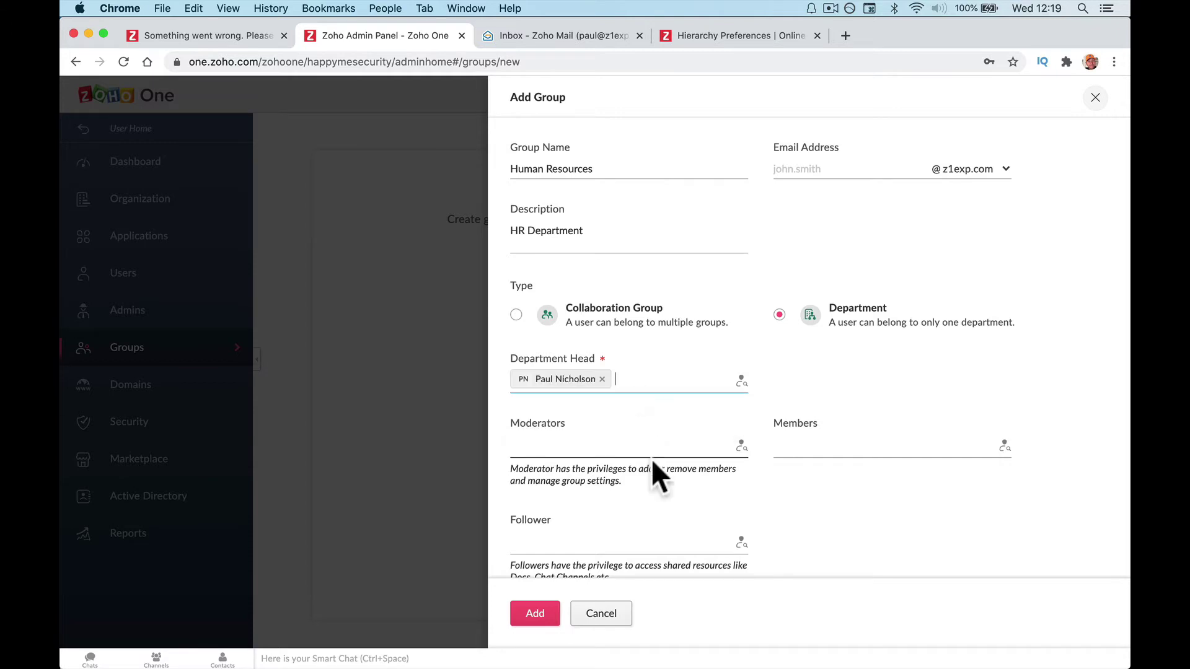
left_click(631, 447)
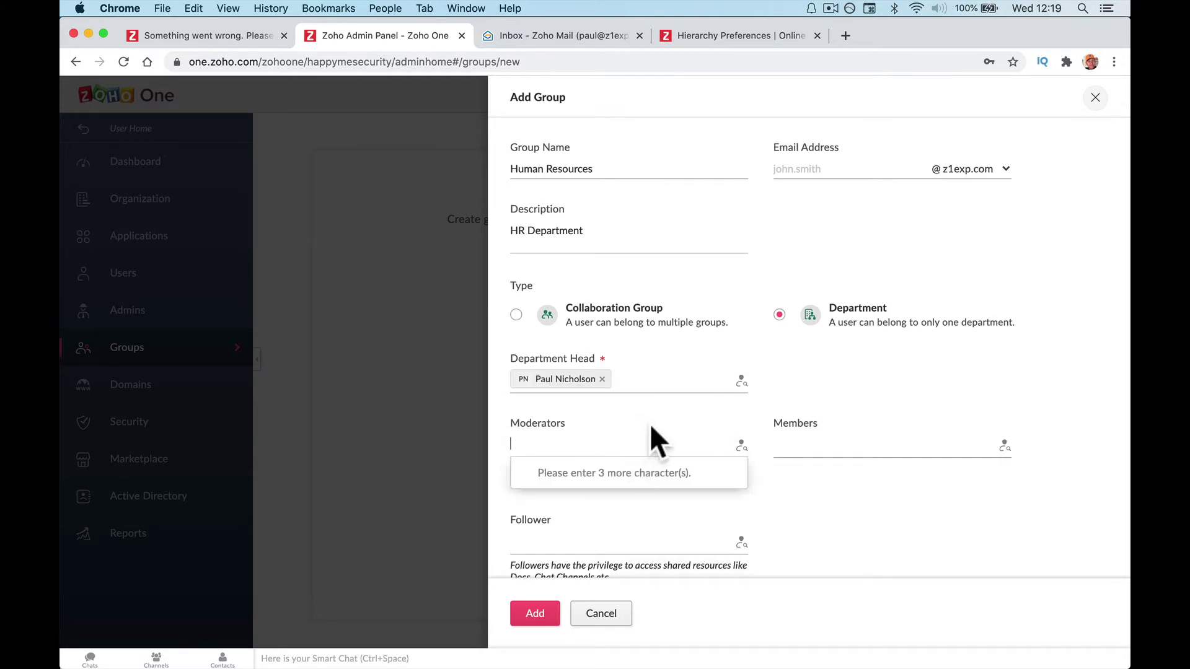
left_click(649, 424)
scroll(648, 501, "down", 2)
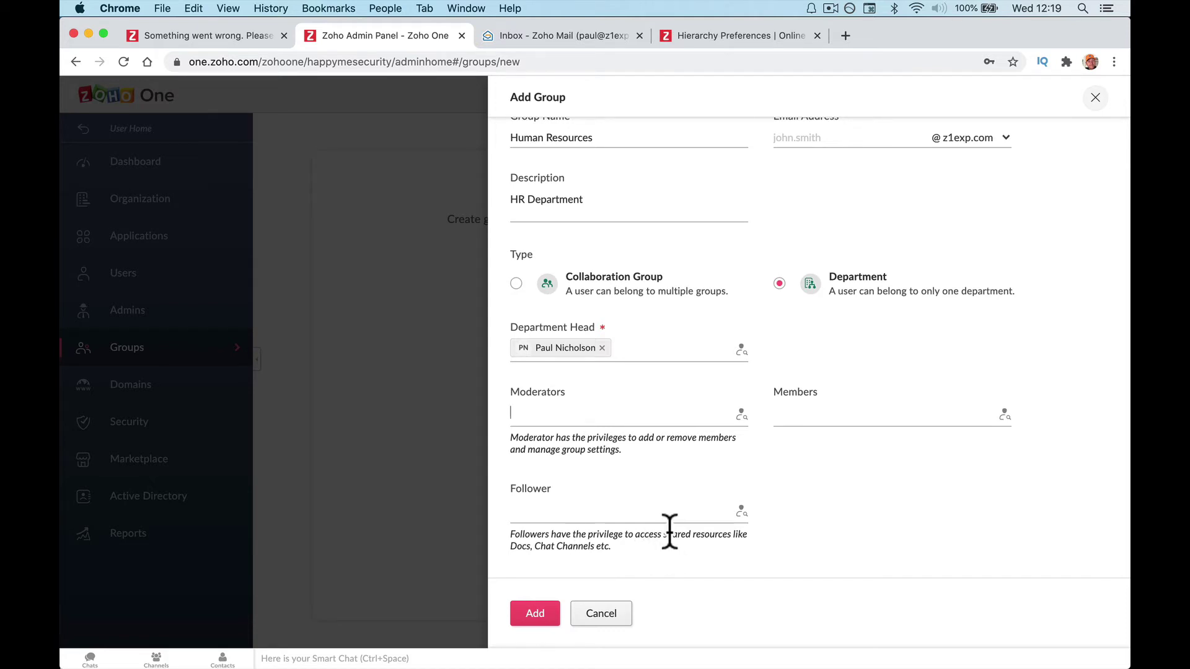
Add the existing user as moderator, create the department and view it.
left_click(889, 417)
left_click(543, 610)
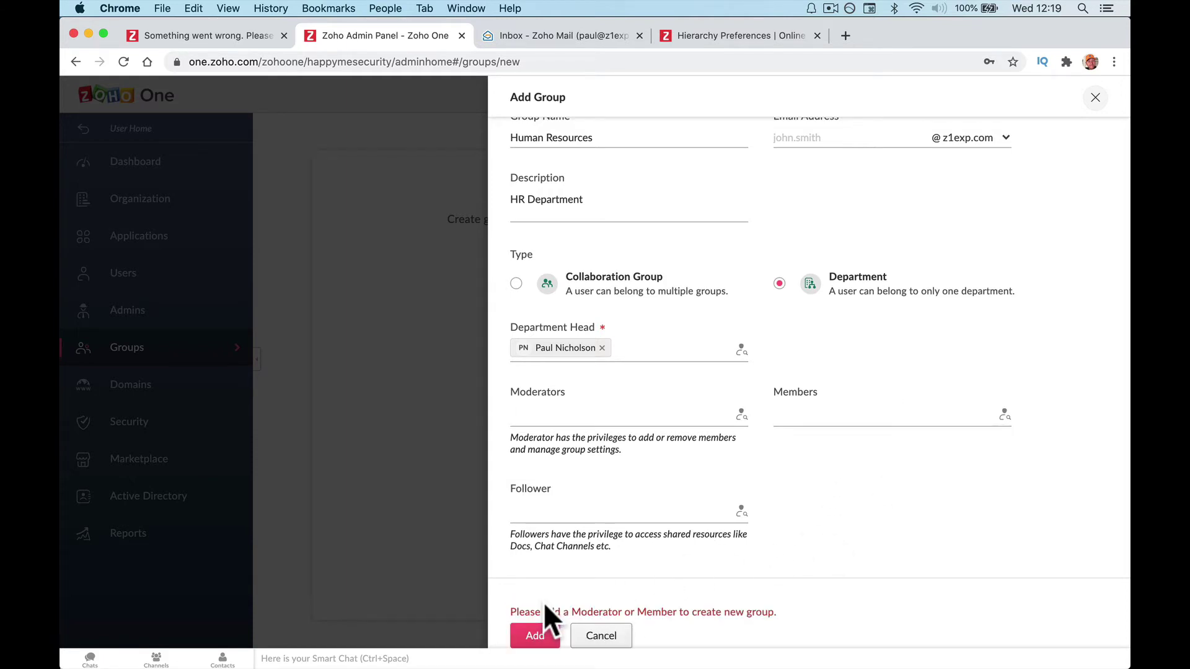
left_click(619, 416)
type("Pau")
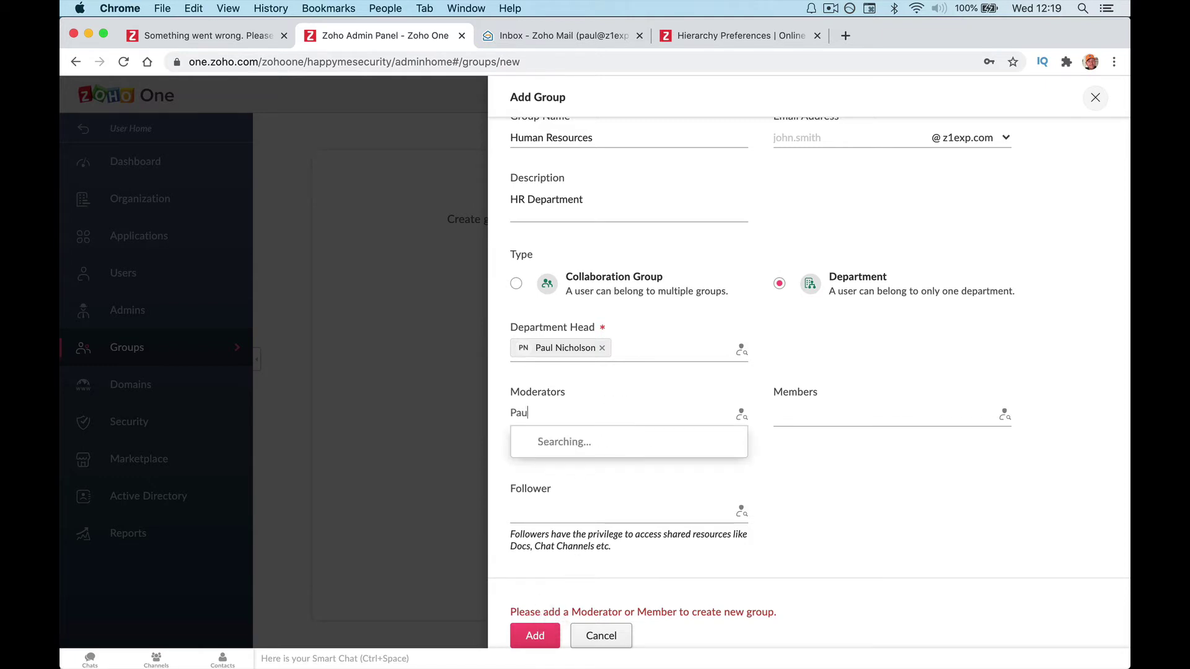
left_click(601, 455)
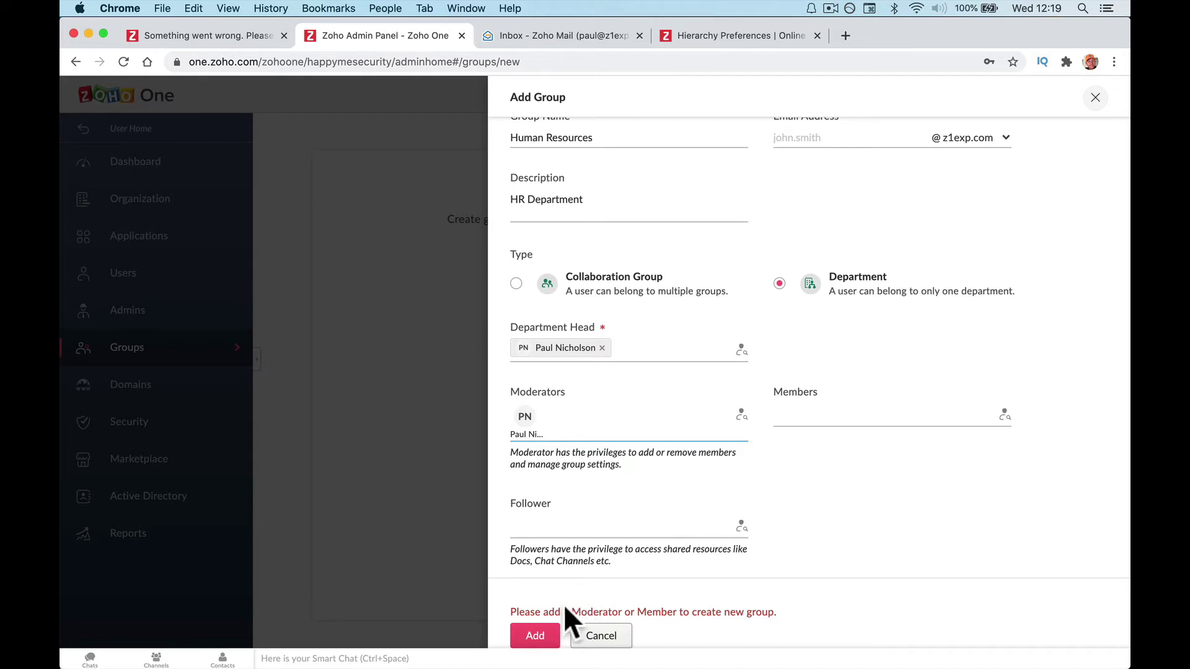
left_click(544, 629)
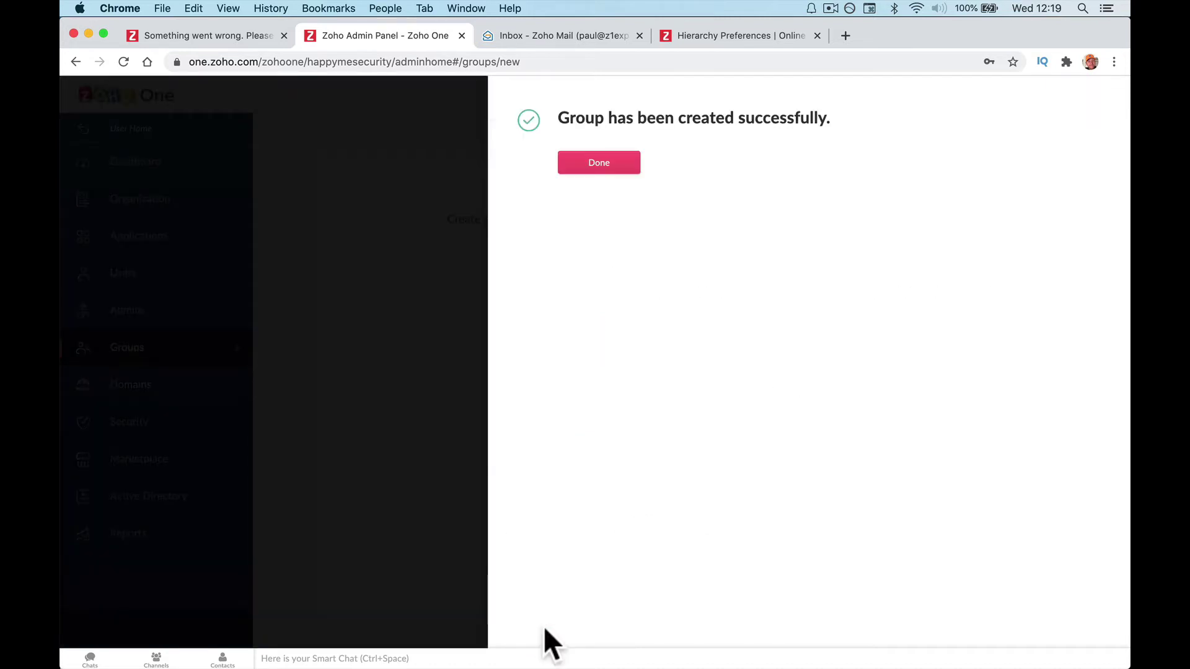
left_click(607, 166)
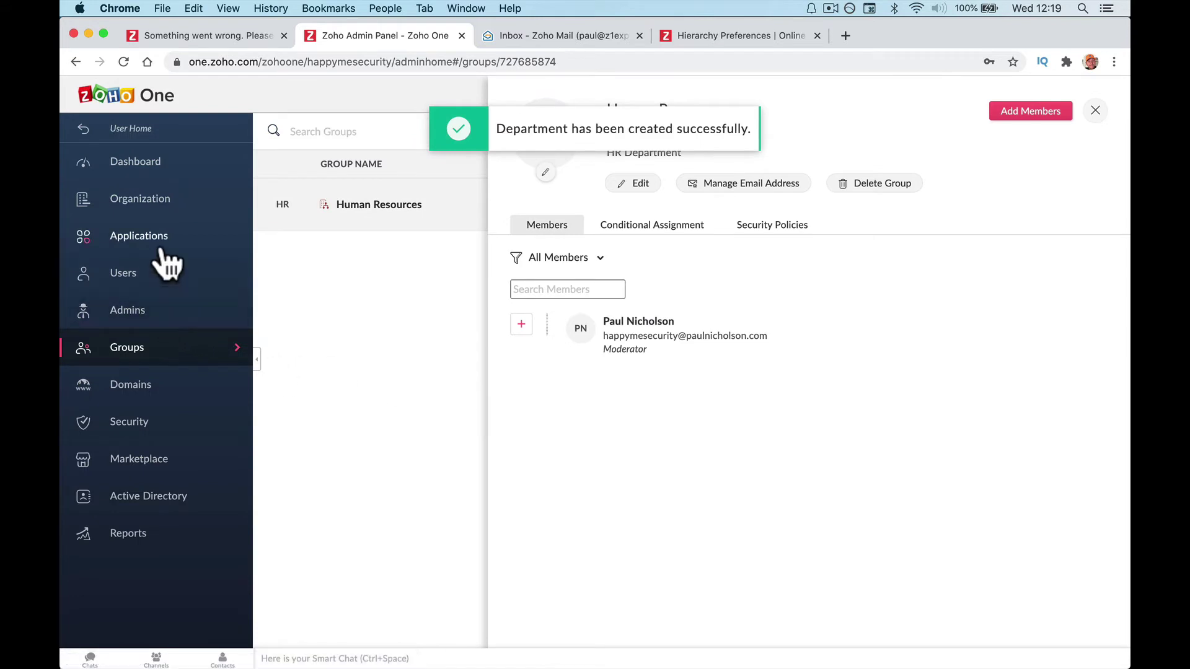
Add a Manager designation under Organization > Designations.
left_click(155, 208)
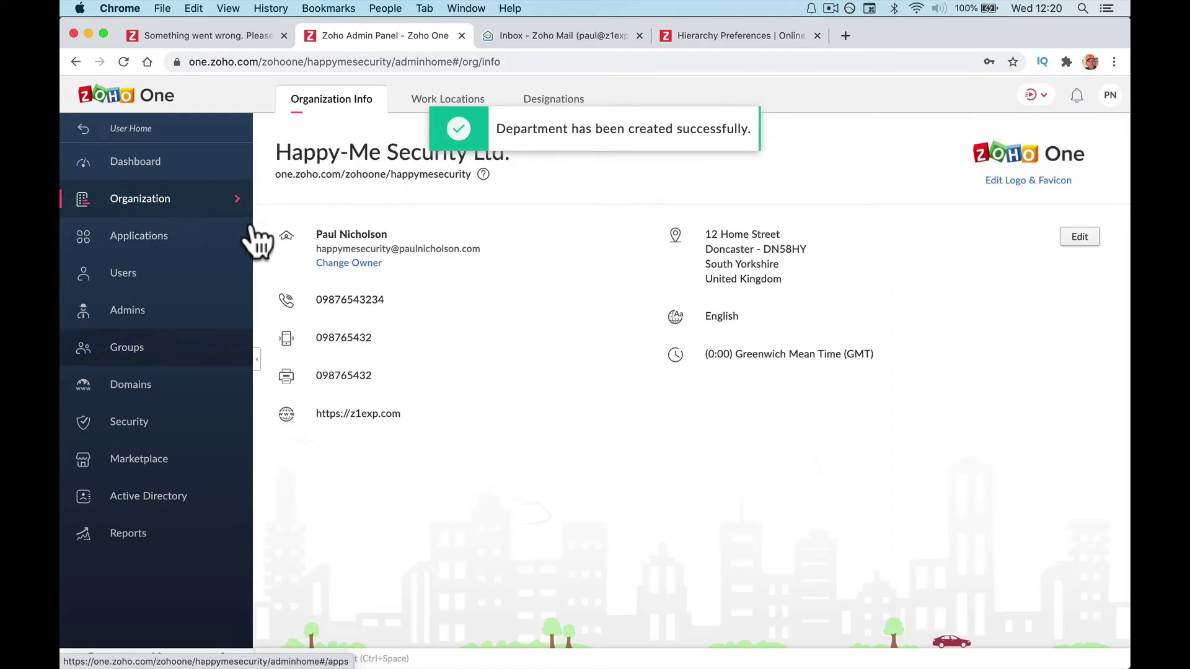
left_click(554, 100)
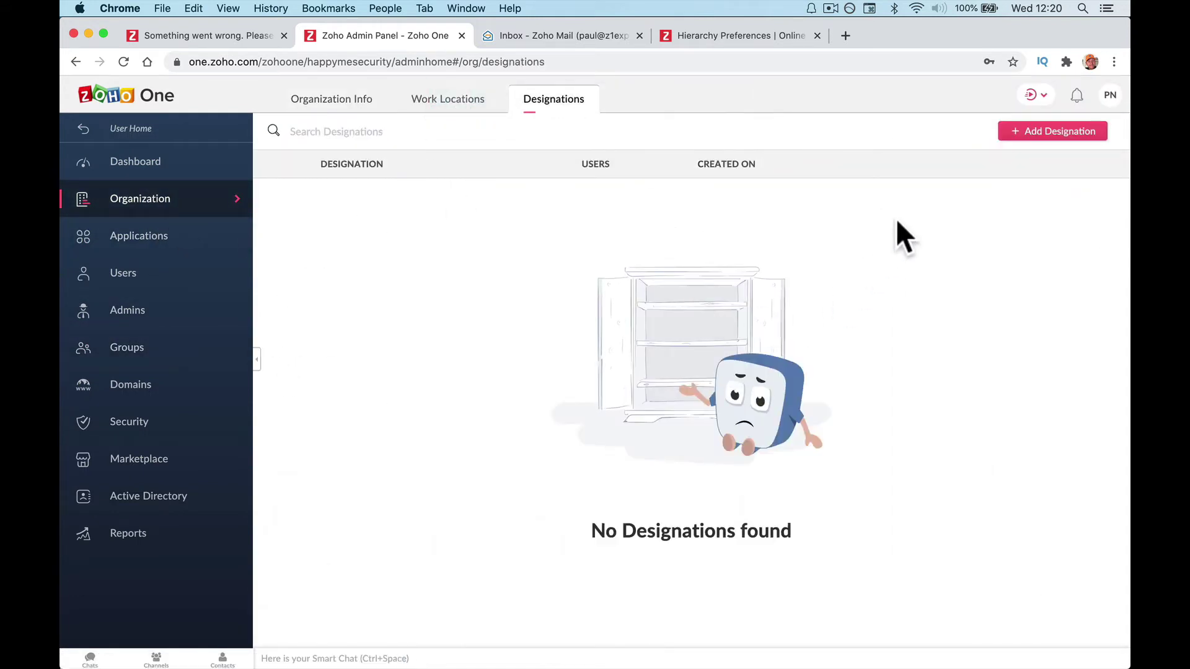
left_click(1028, 149)
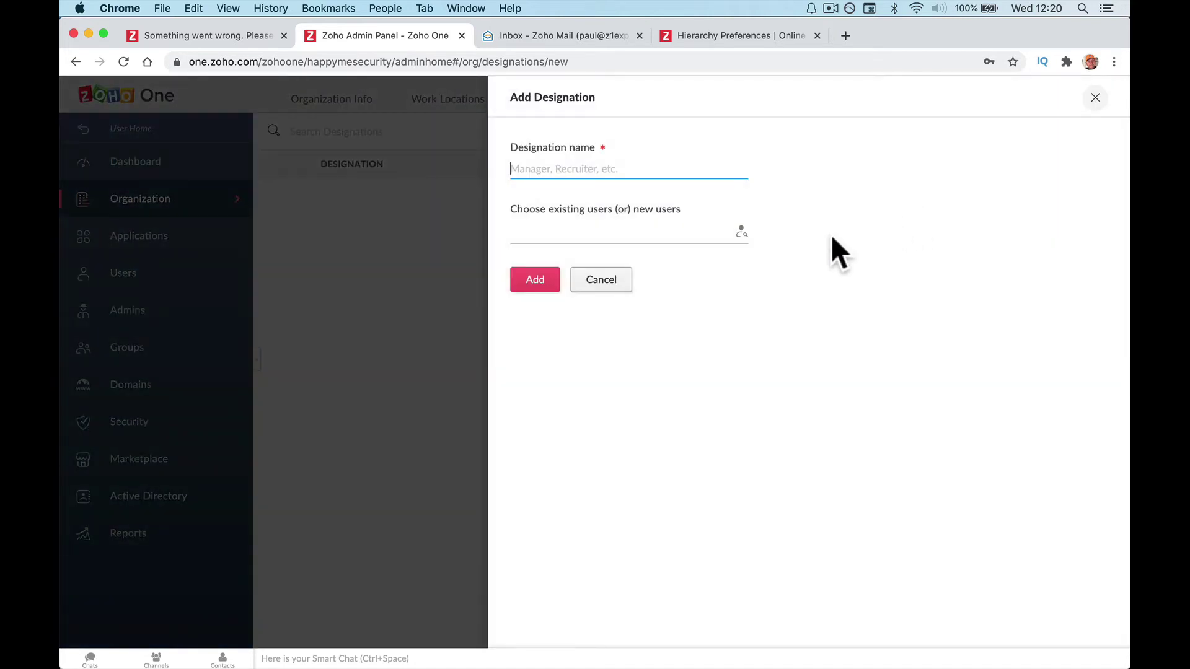
type("Manager")
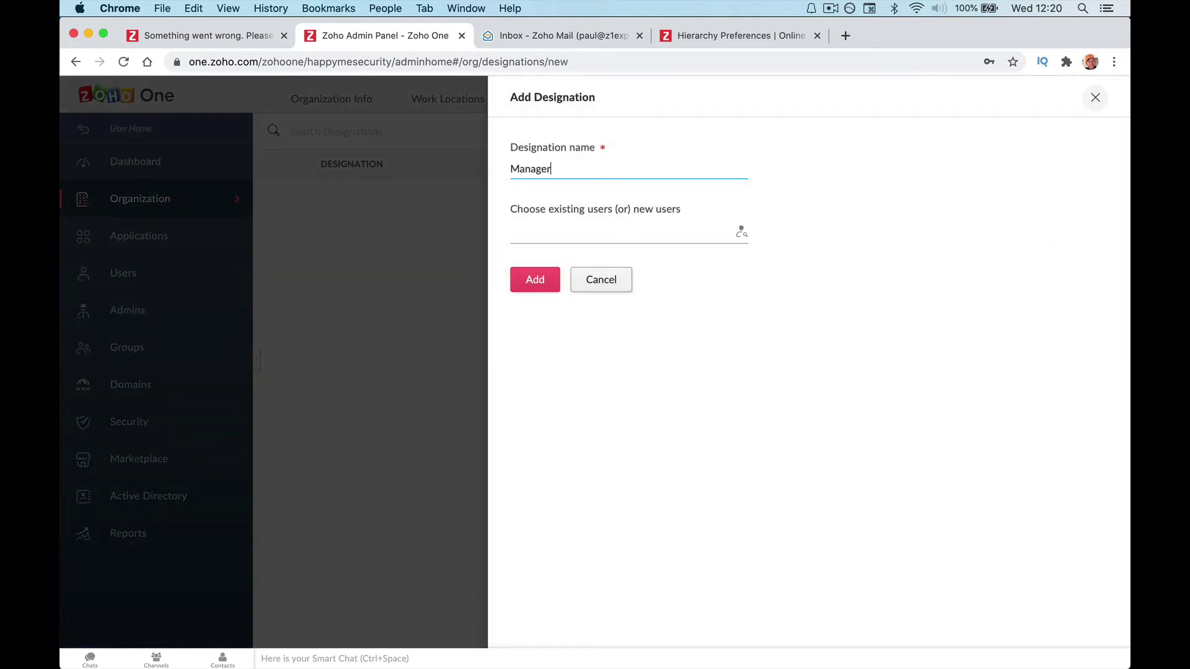
left_click(642, 234)
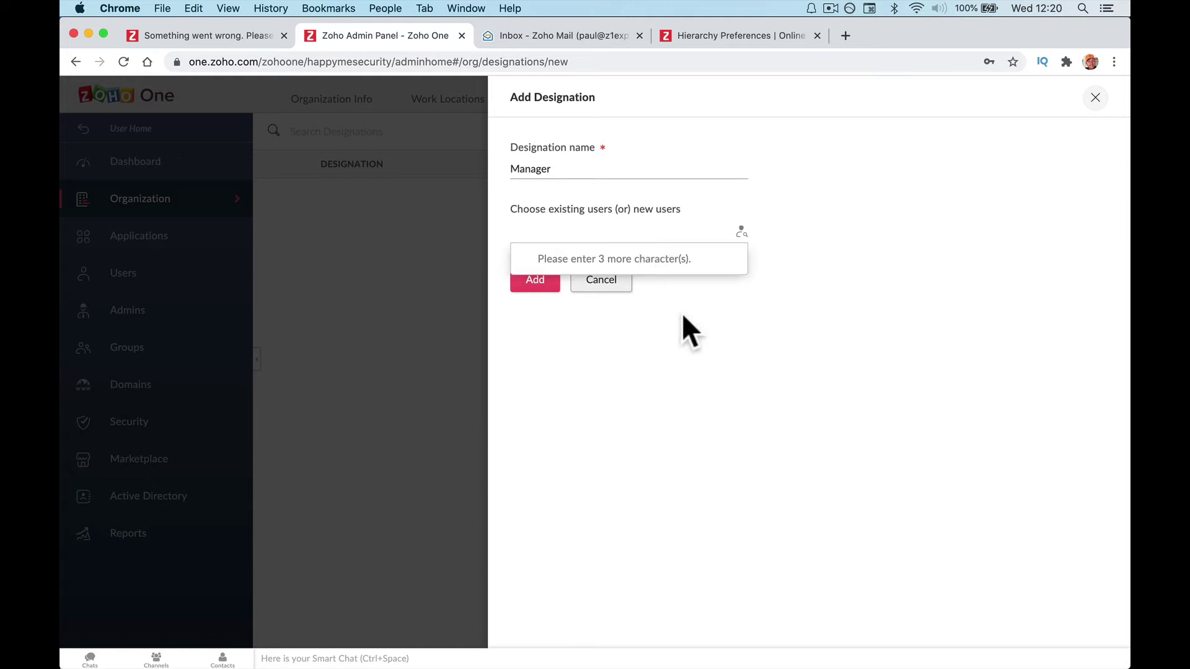
left_click(528, 284)
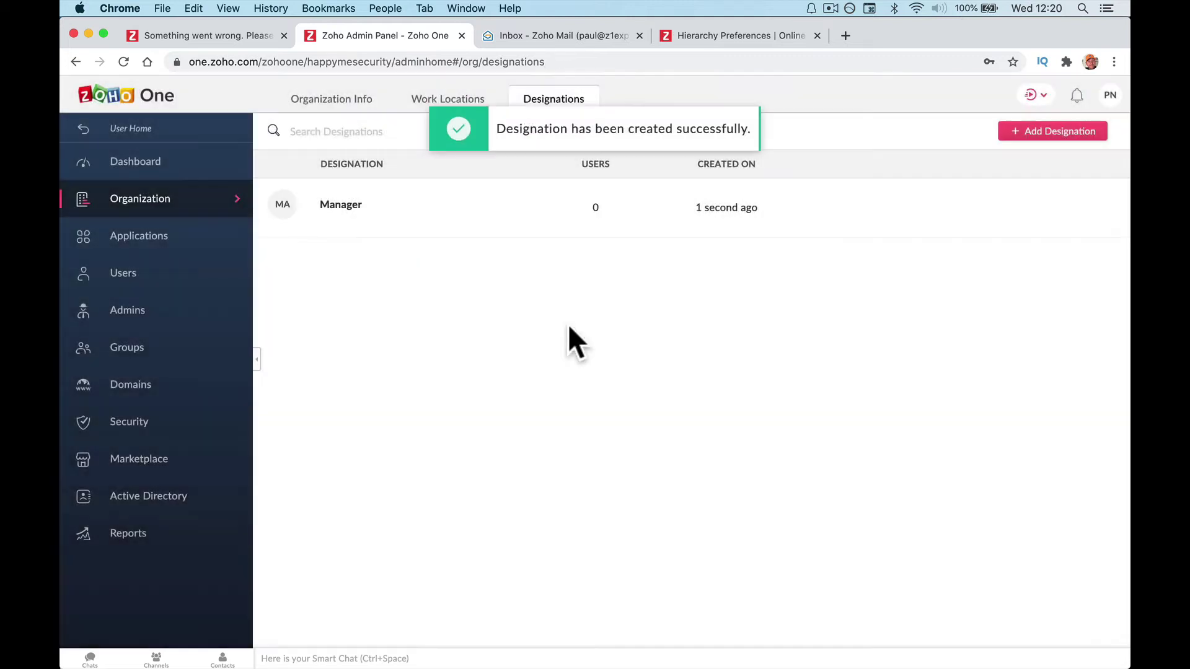
Add the Board Member, Technicians and HR Dept designations, then return to Users.
left_click(1017, 133)
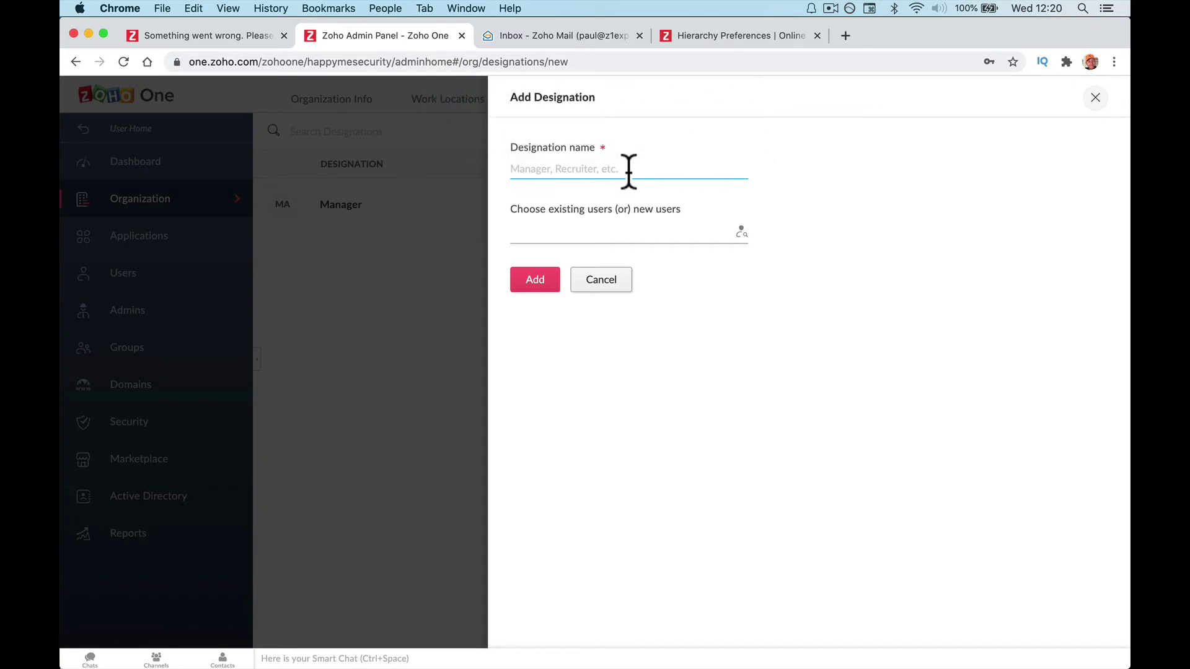
type("Board Member")
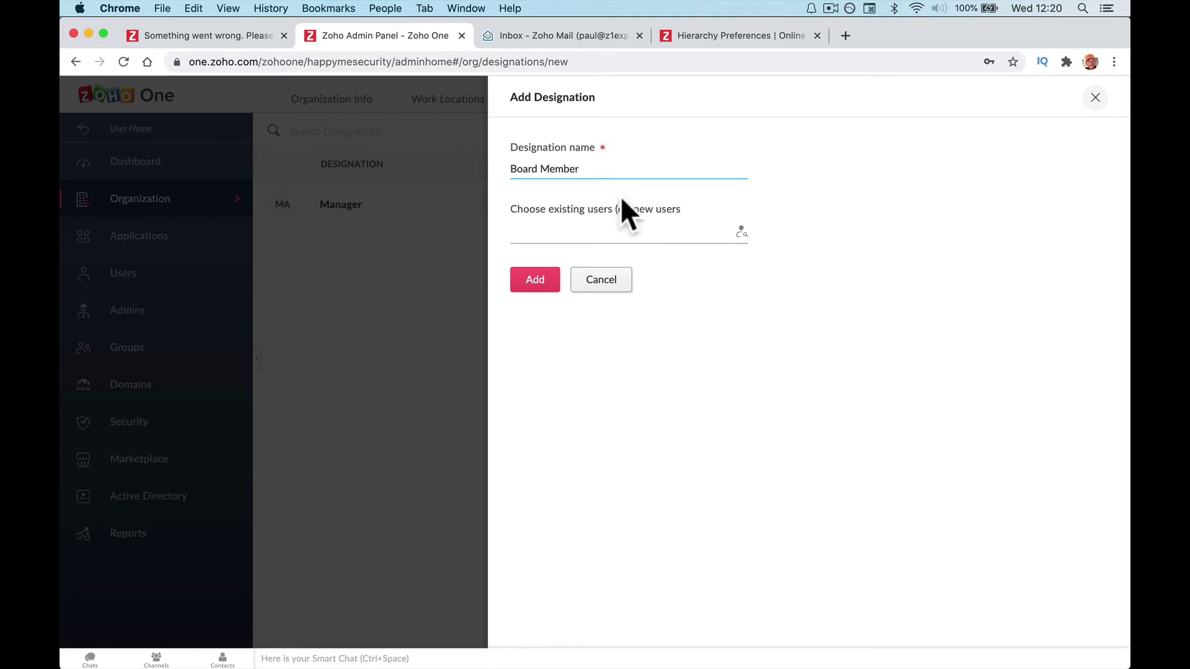
left_click(530, 287)
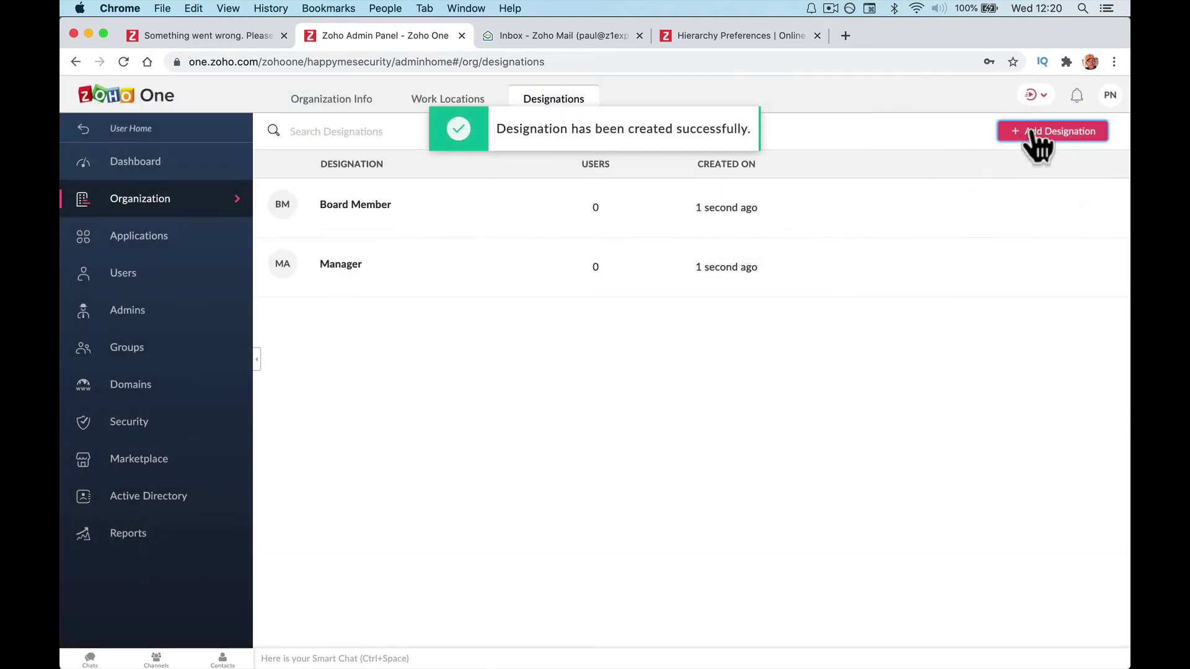
left_click(1033, 133)
type("Technicians")
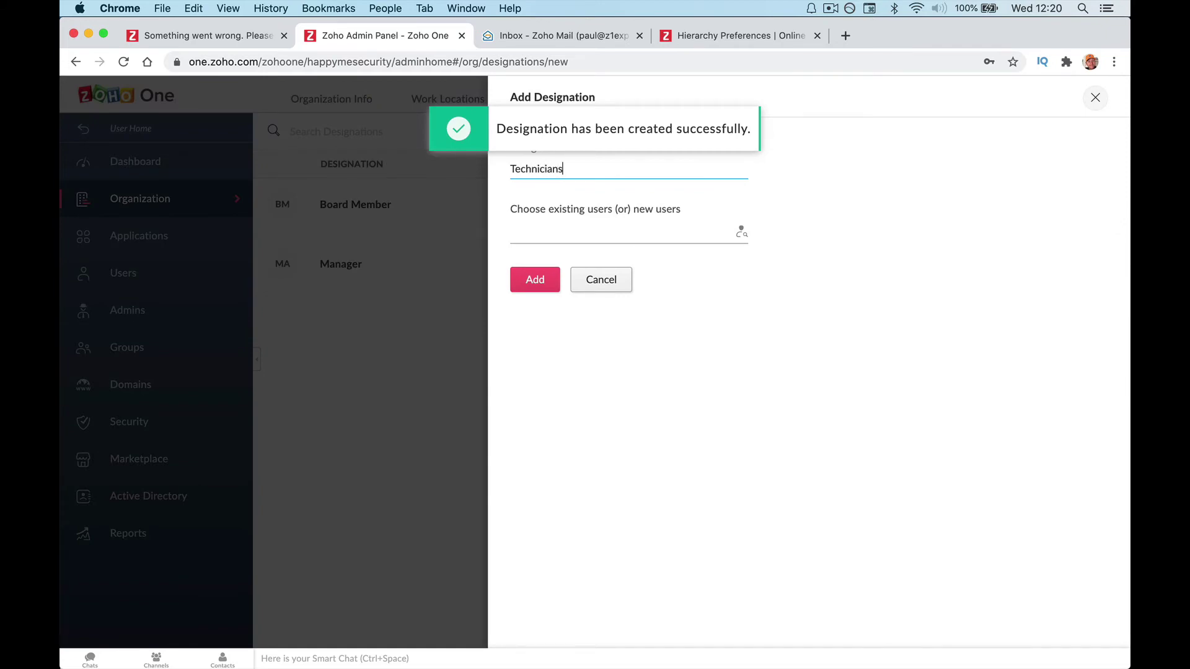
left_click(536, 287)
left_click(1044, 131)
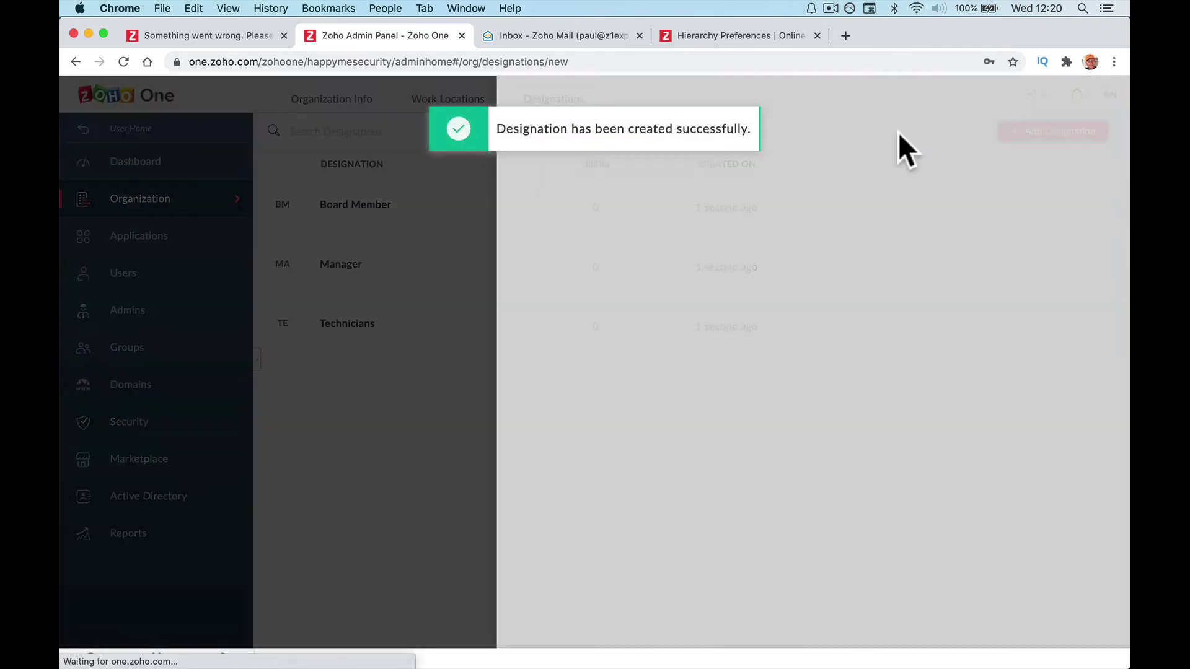
type("HR SDtaff")
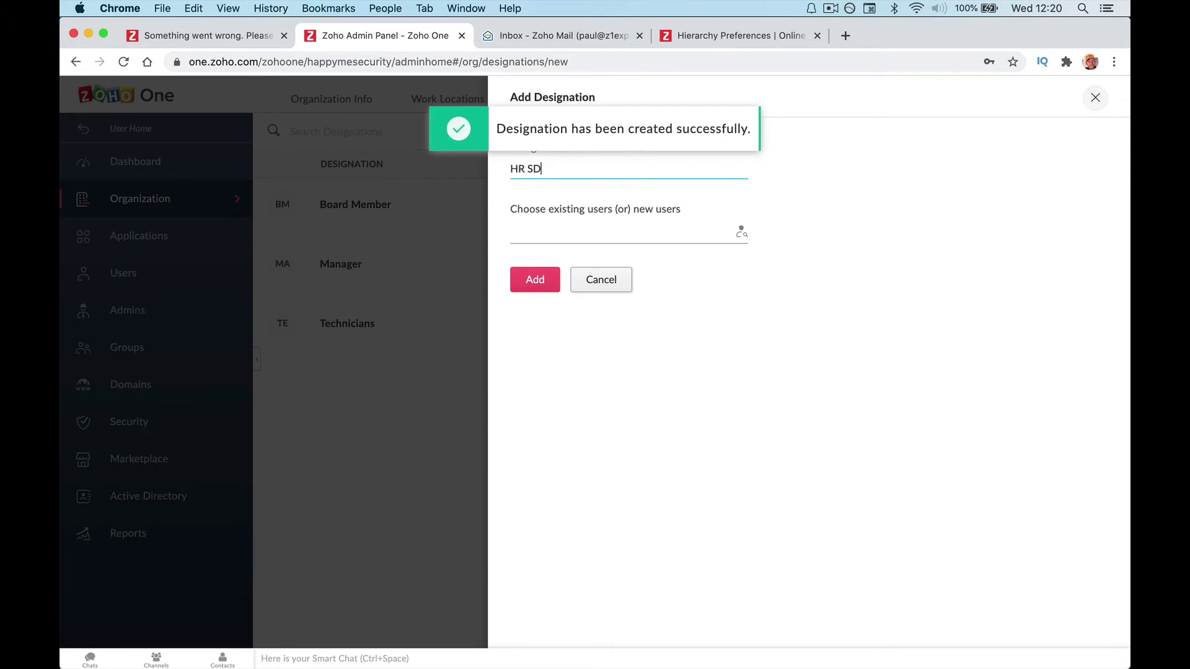
key("BackSpace")
key("BackSpace")
key("BackSpace")
key("BackSpace")
key("BackSpace")
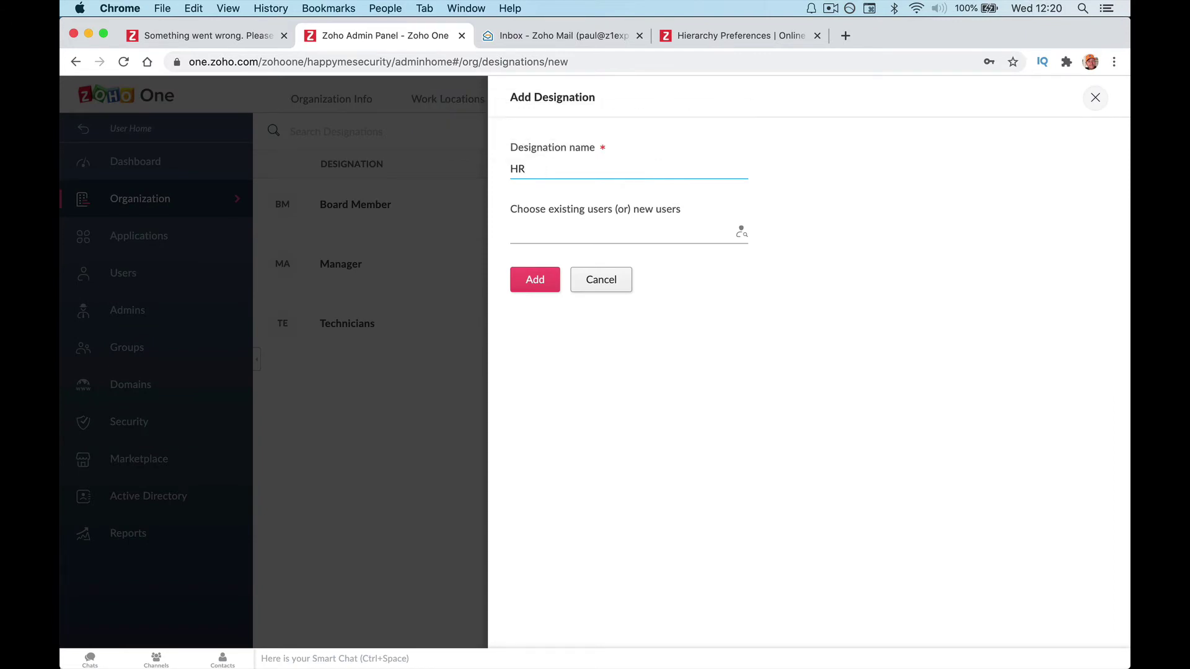
type("Dept")
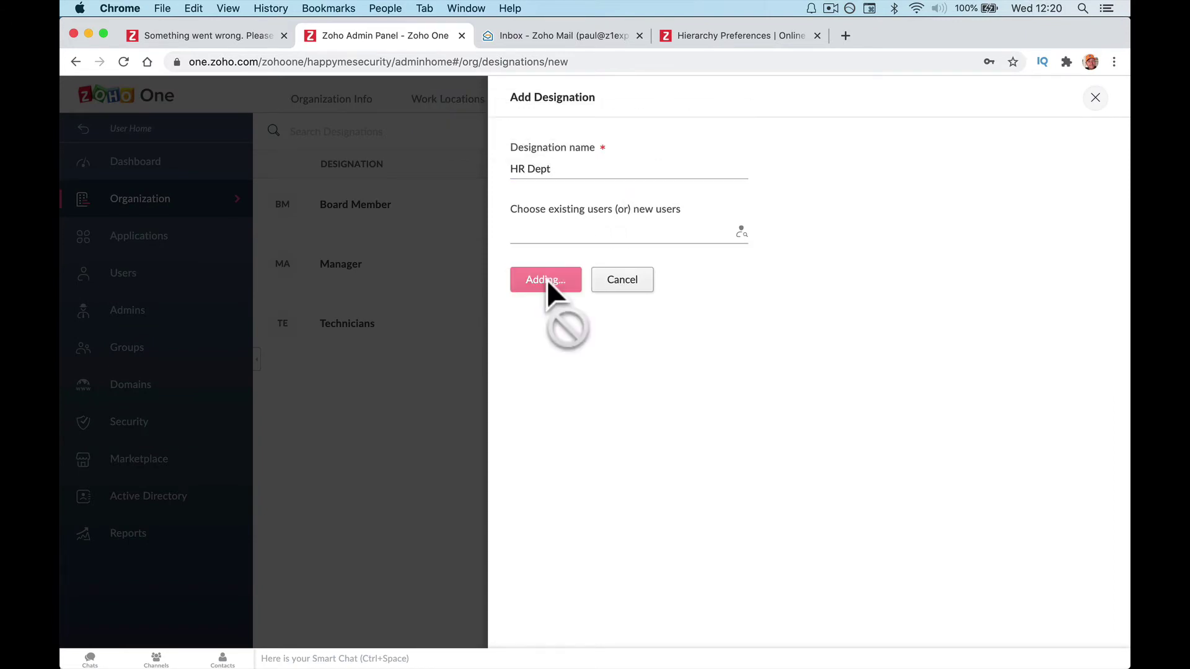
left_click(548, 281)
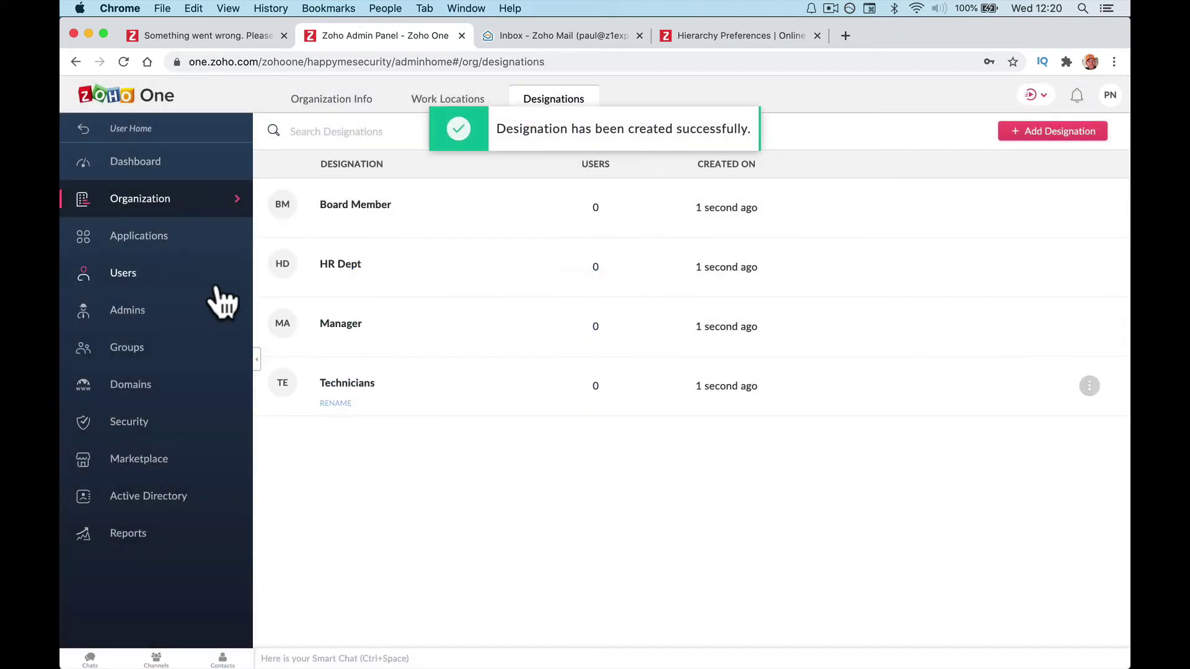
left_click(180, 292)
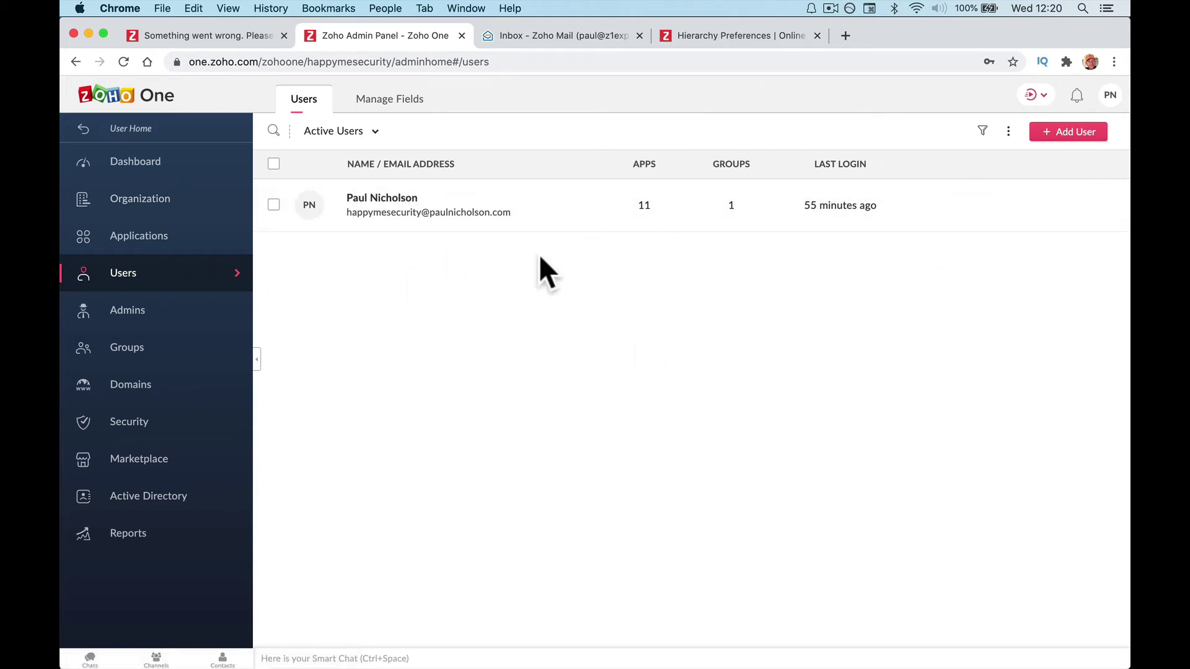
Enter the new user's first name, last name and email address in the Add User form.
left_click(1033, 135)
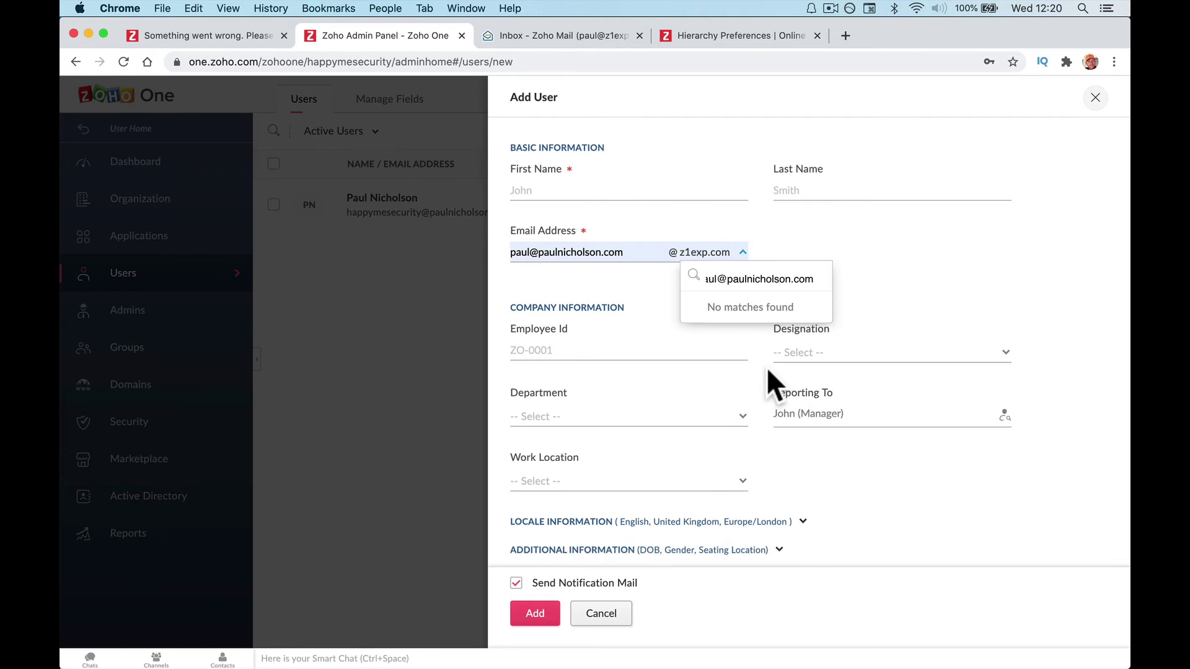
left_click(611, 258)
key("cmd+a")
key("BackSpace")
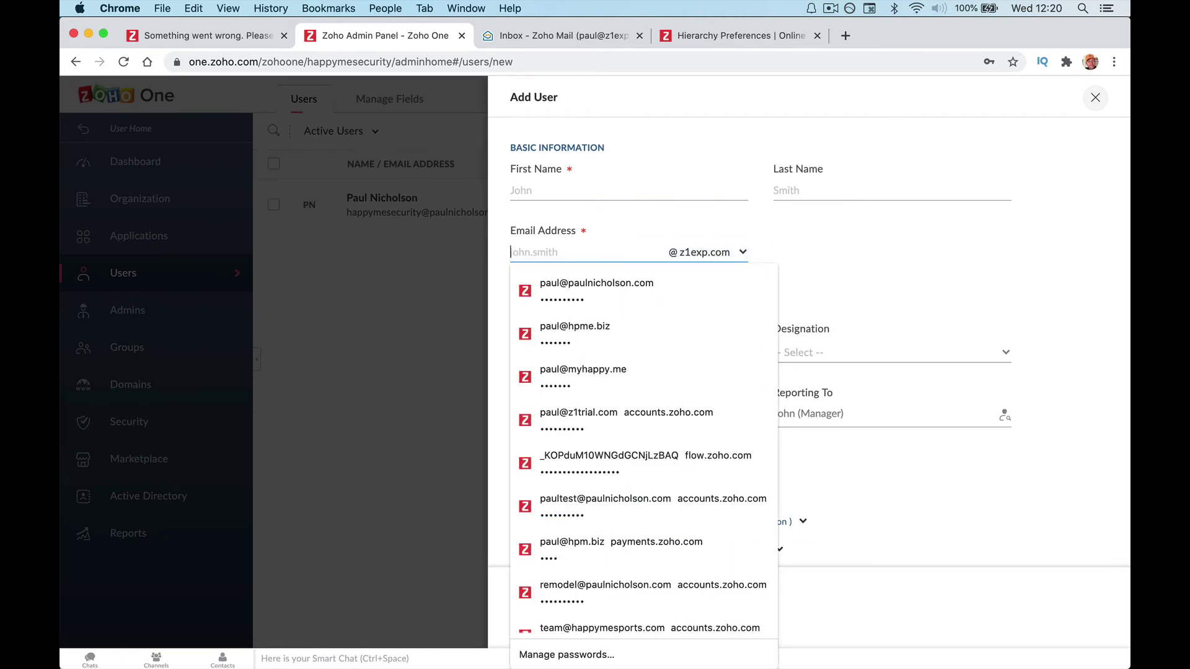
left_click(523, 190)
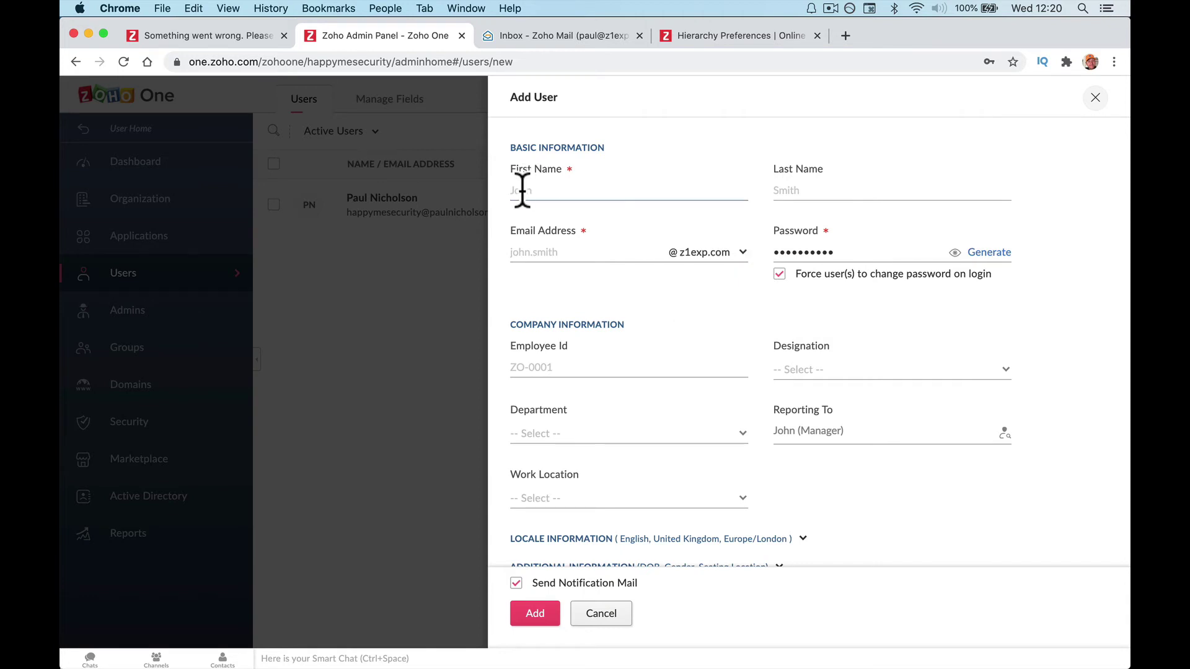
key("Tab")
type("Insta")
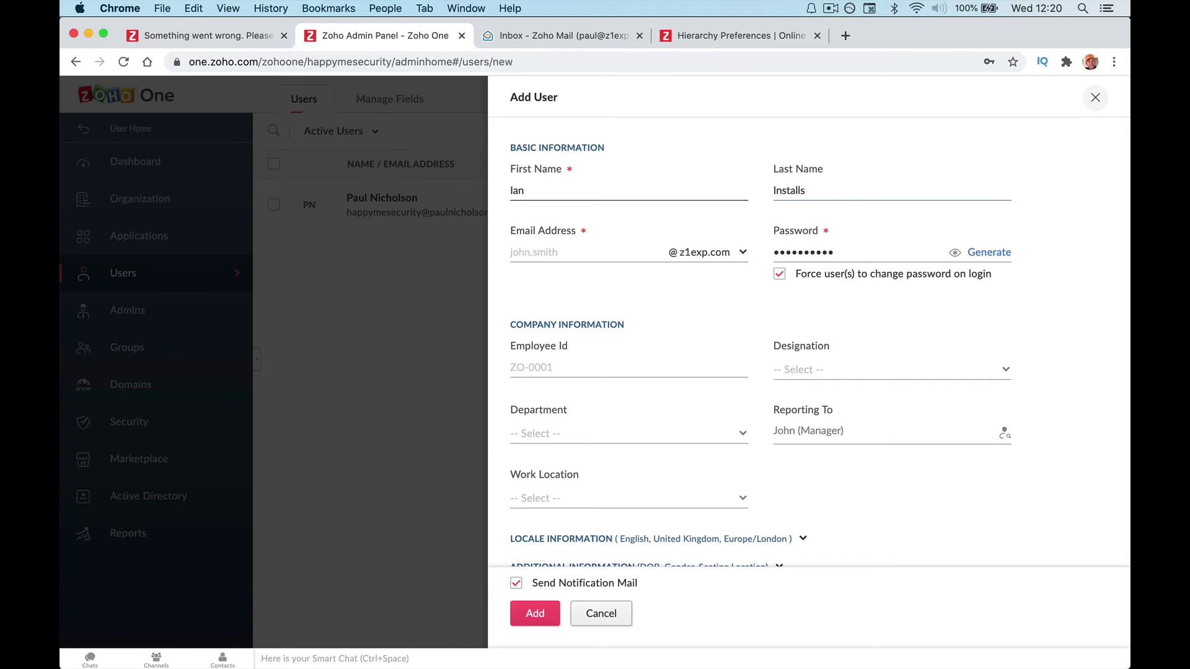
key("Tab")
key("Tab")
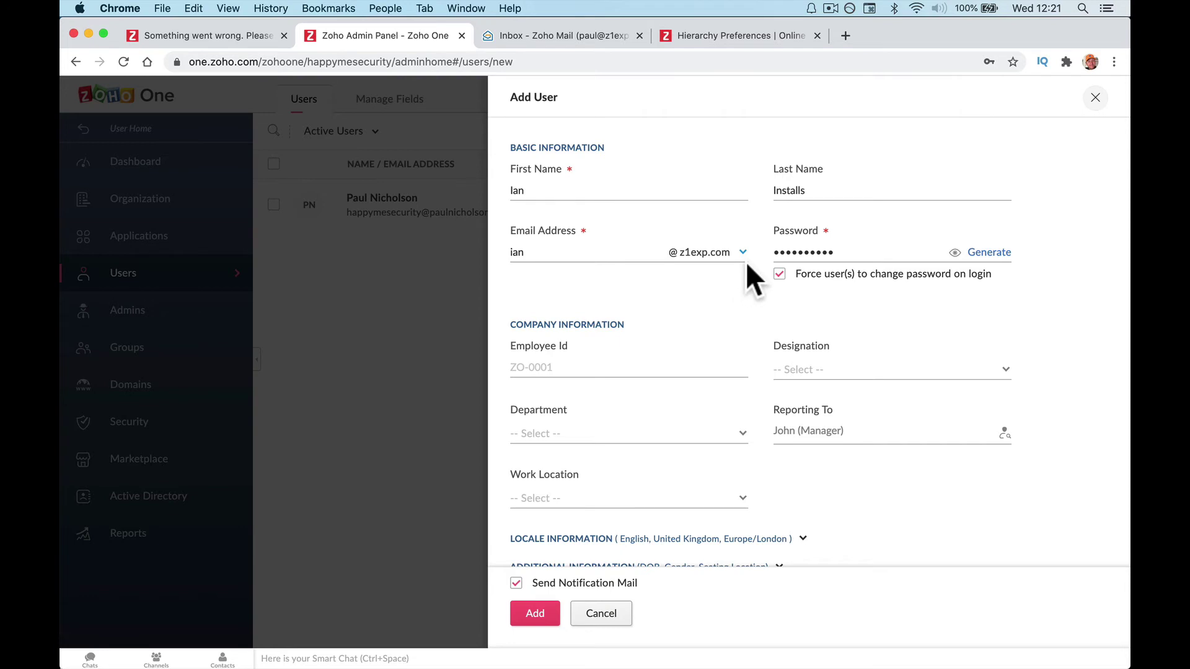
Turn off forced password change at login and enter a custom password.
double_click(816, 253)
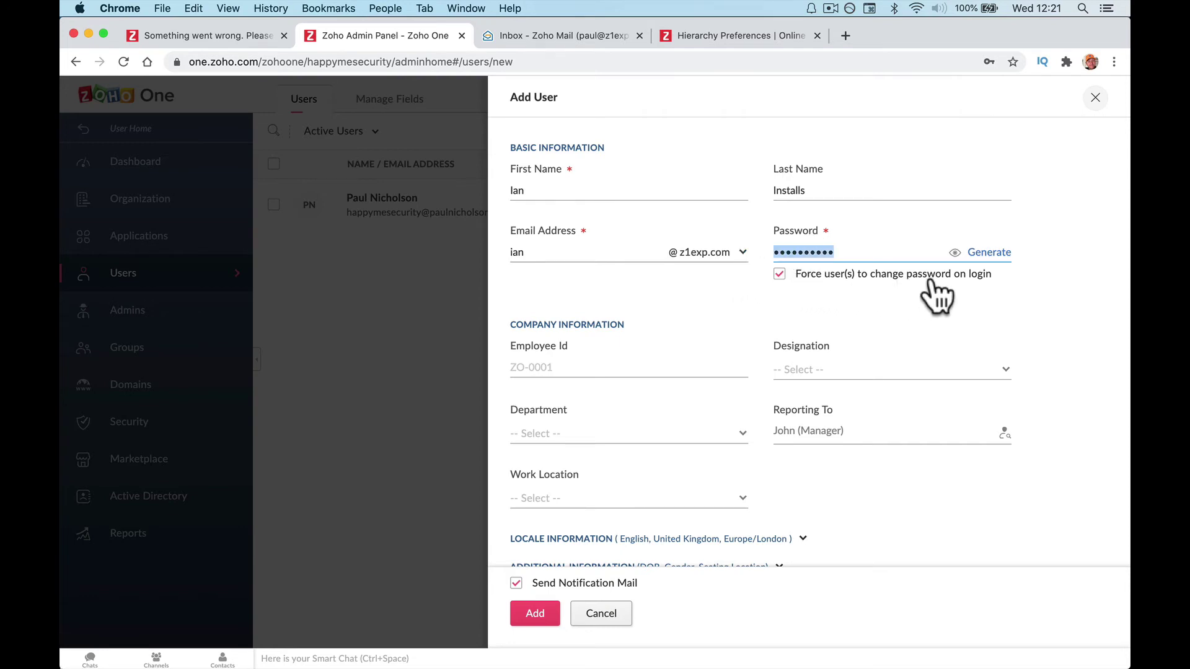
left_click(779, 273)
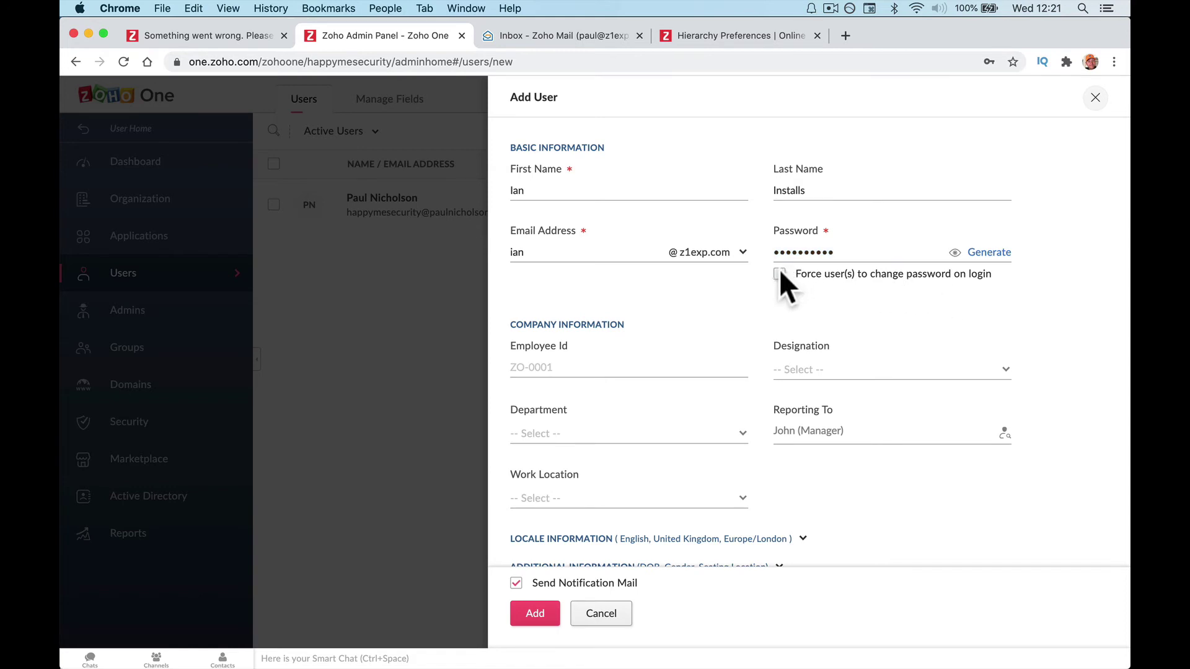
left_click(978, 254)
left_click(978, 254)
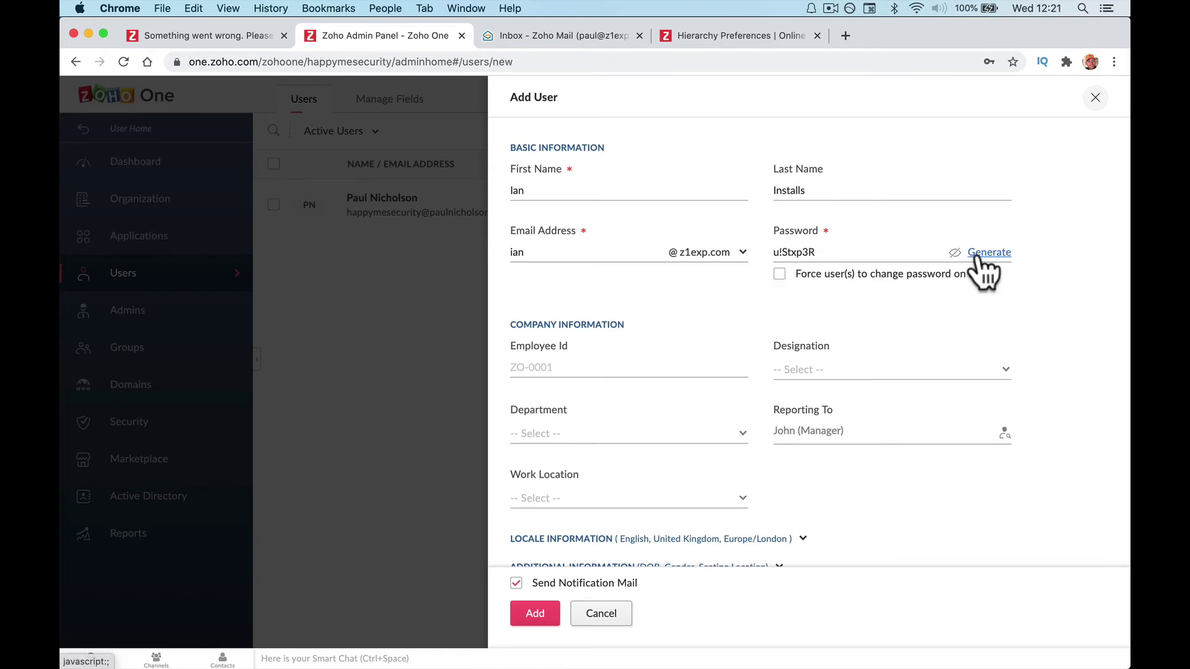
left_click(978, 254)
left_click(978, 254)
double_click(865, 254)
triple_click(865, 257)
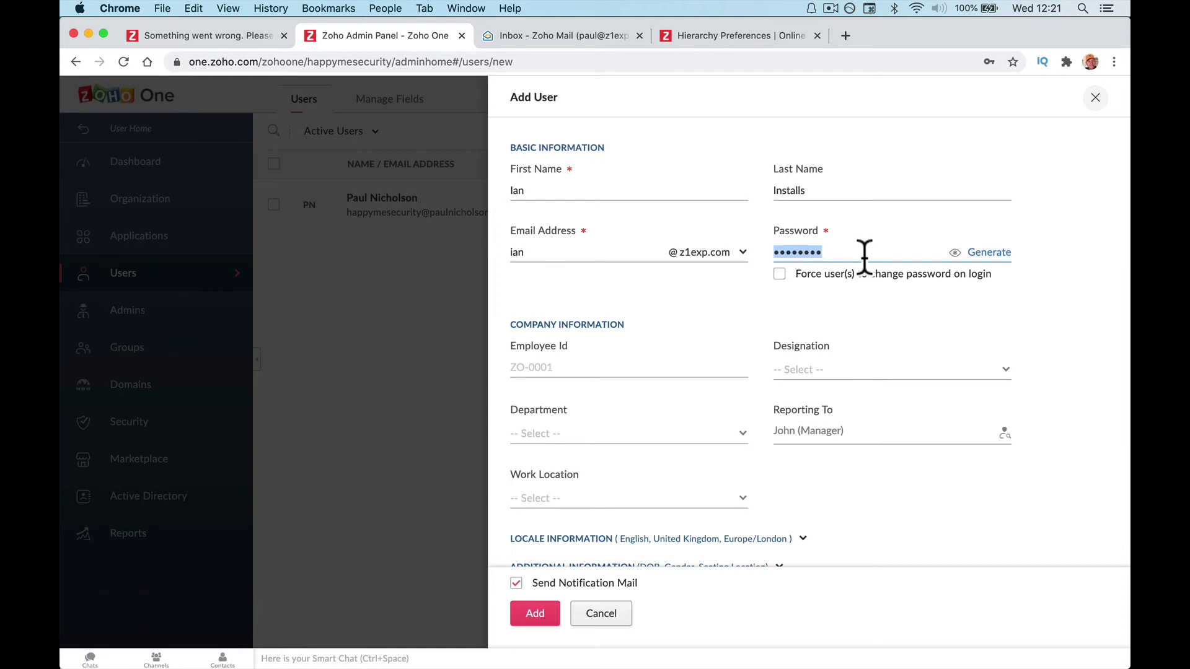
key("BackSpace")
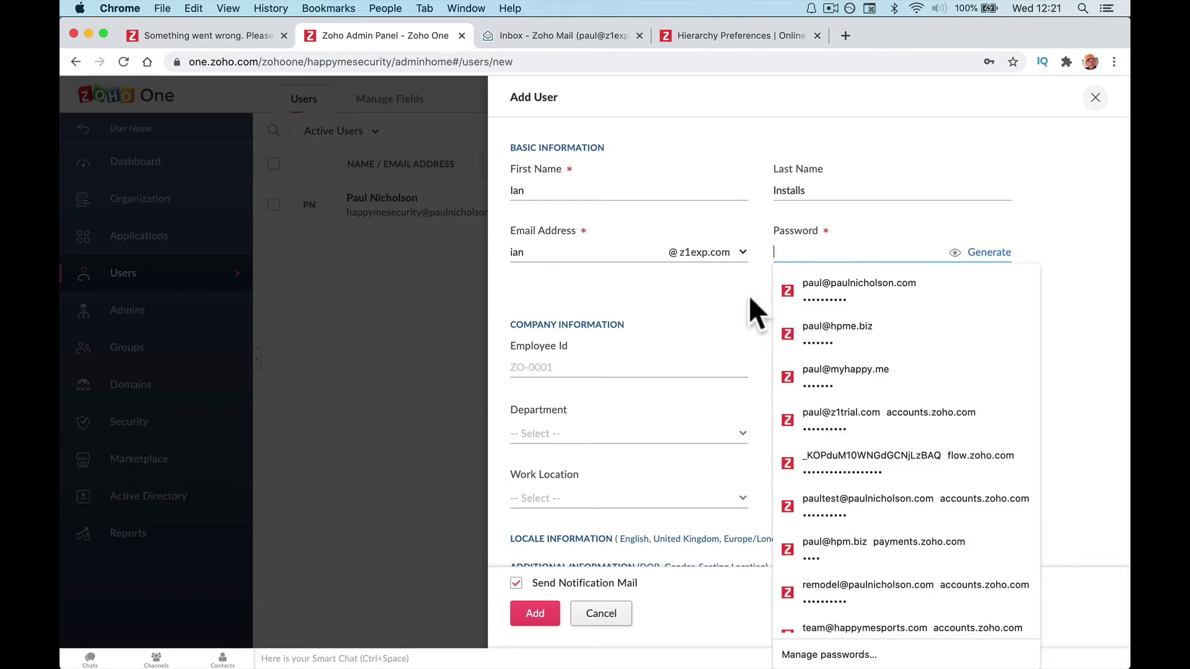
left_click(752, 307)
left_click(797, 254)
type("P")
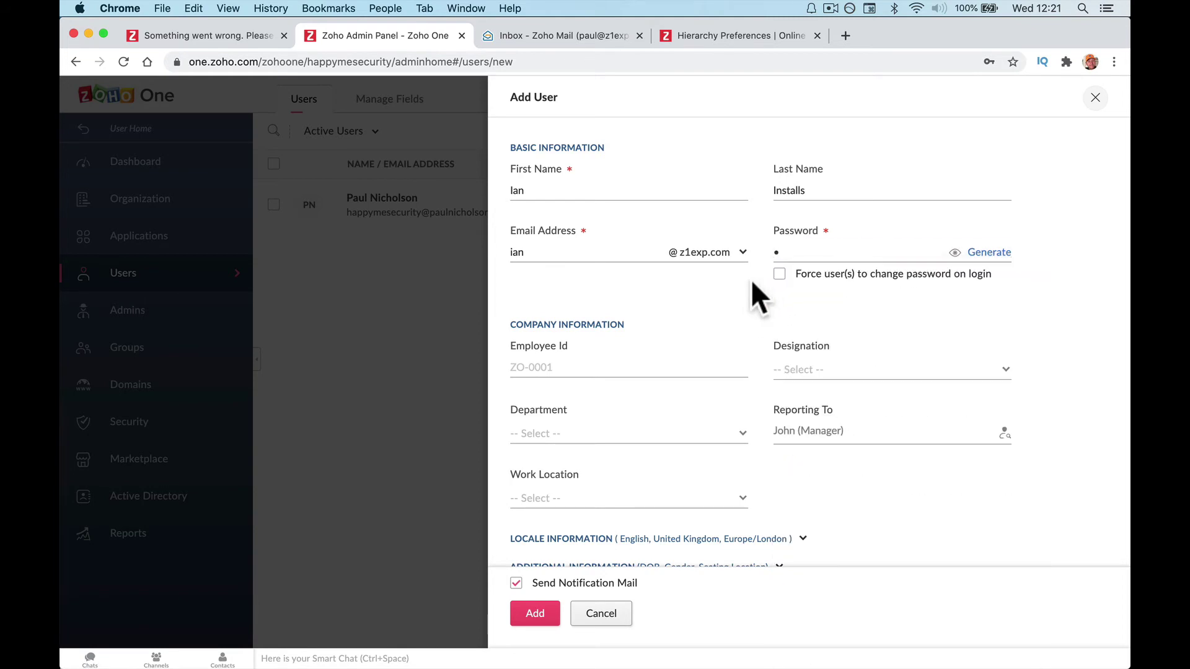
type("•••")
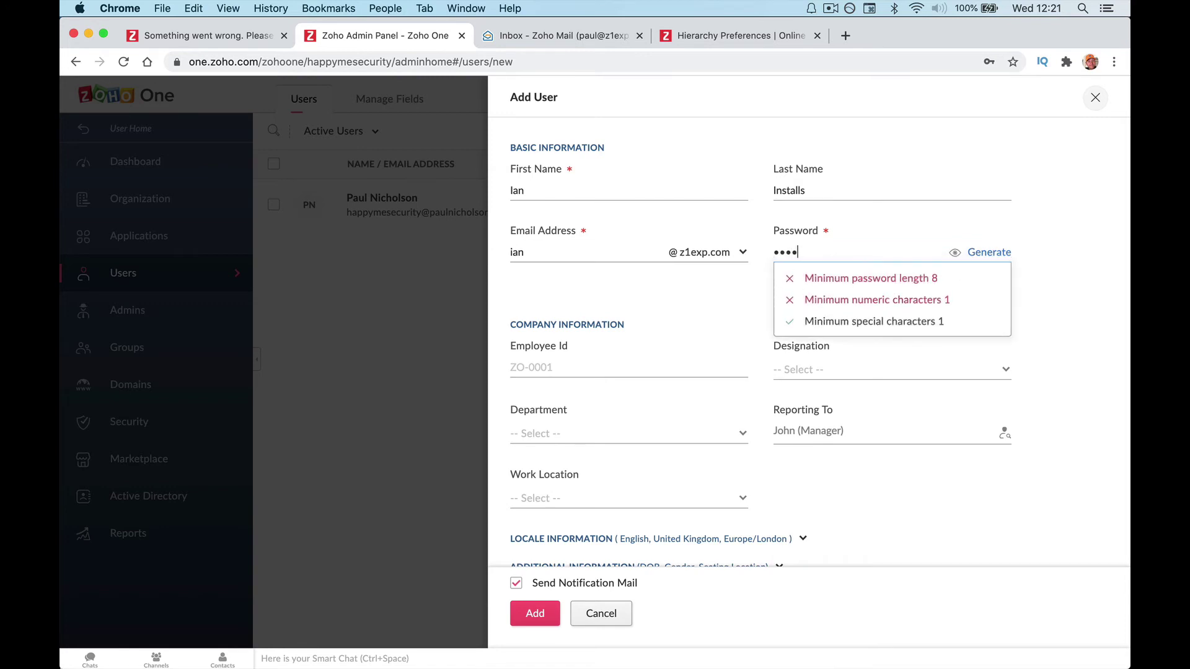
type("•••••")
left_click(620, 367)
Set the new user's designation to Manager.
scroll(619, 372, "down", 2)
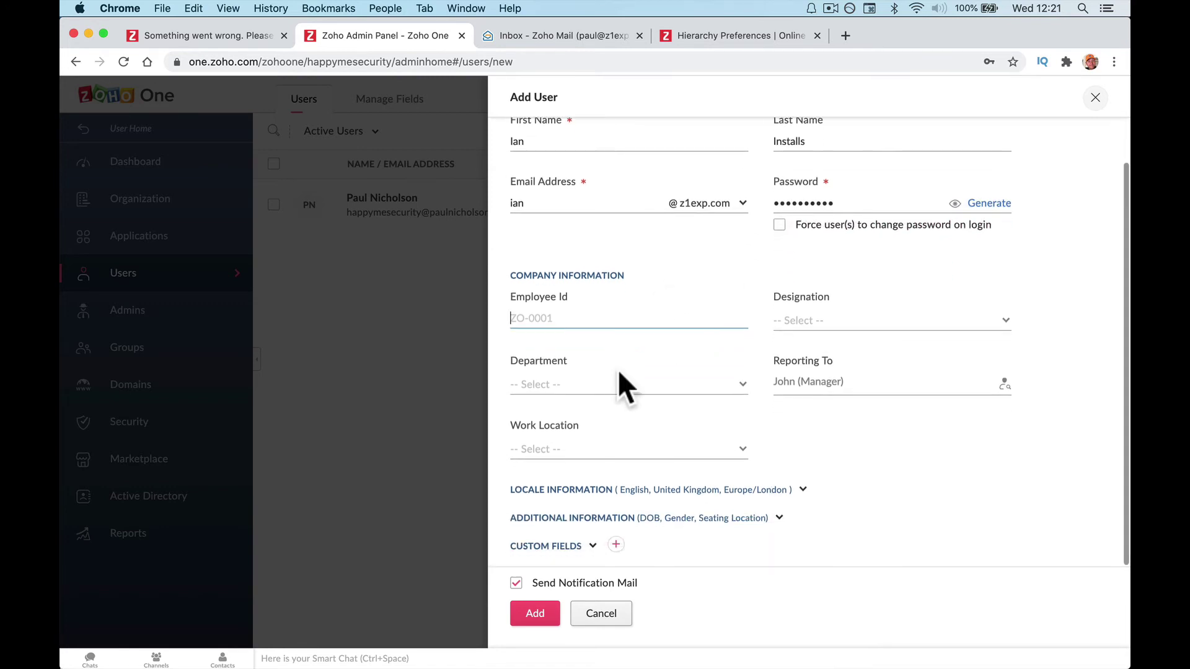
left_click(822, 319)
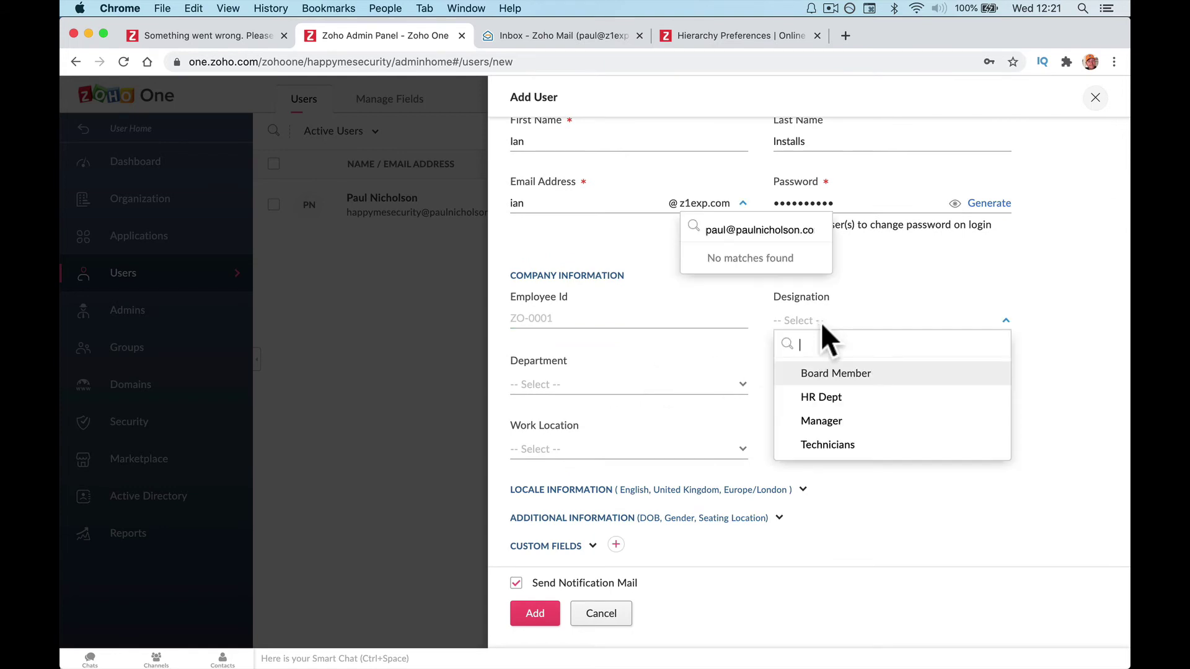
left_click(822, 421)
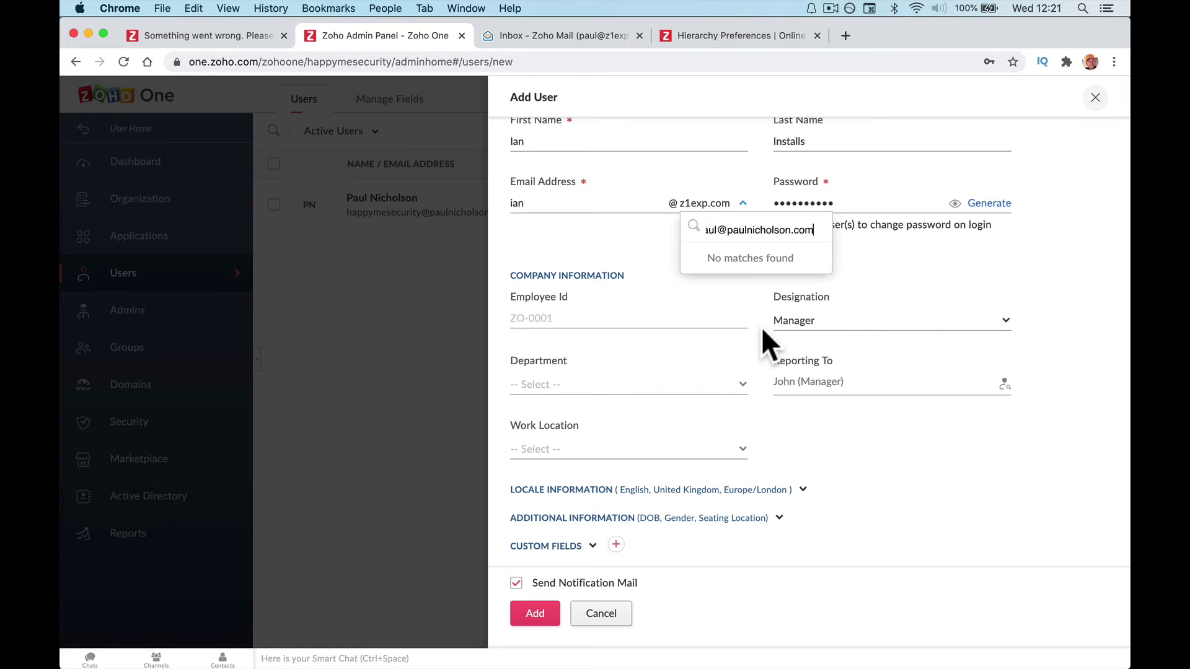
left_click(736, 384)
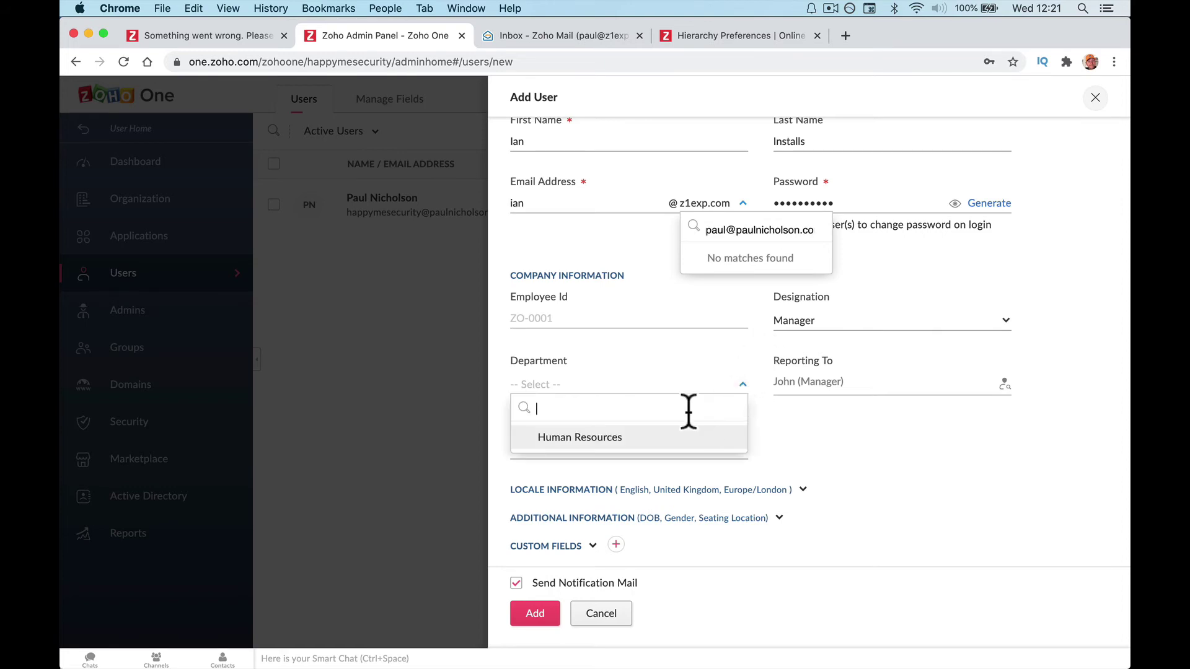
left_click(761, 418)
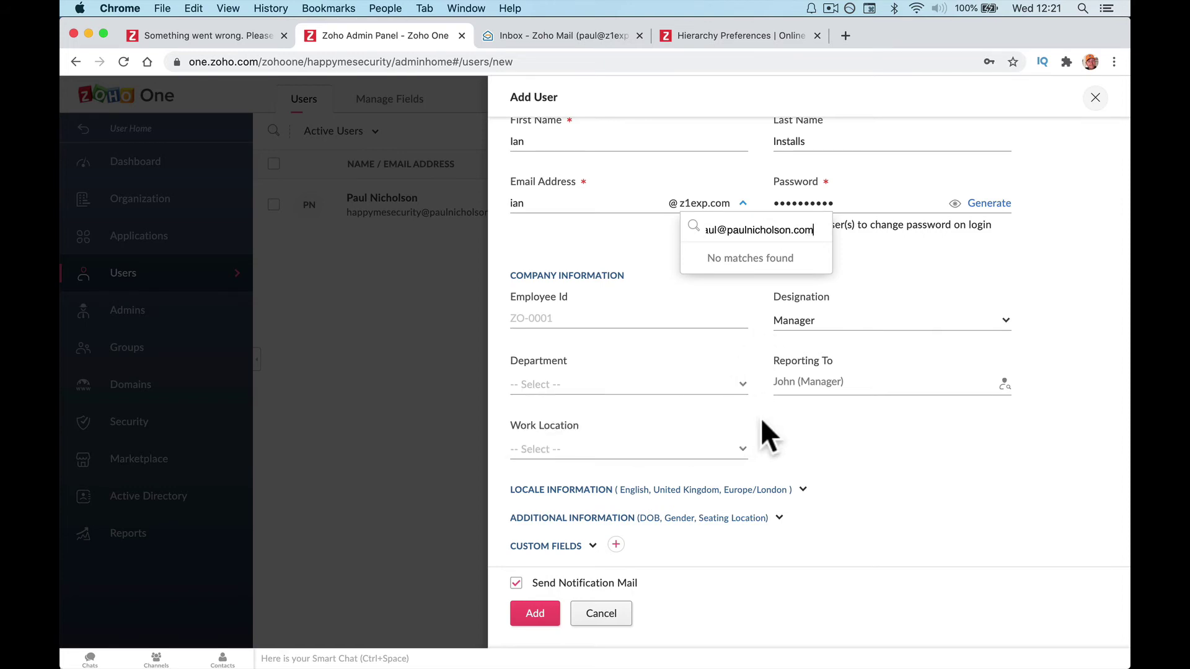
Choose the organisation's existing user in Reporting To and confirm.
left_click(883, 385)
left_click(1004, 384)
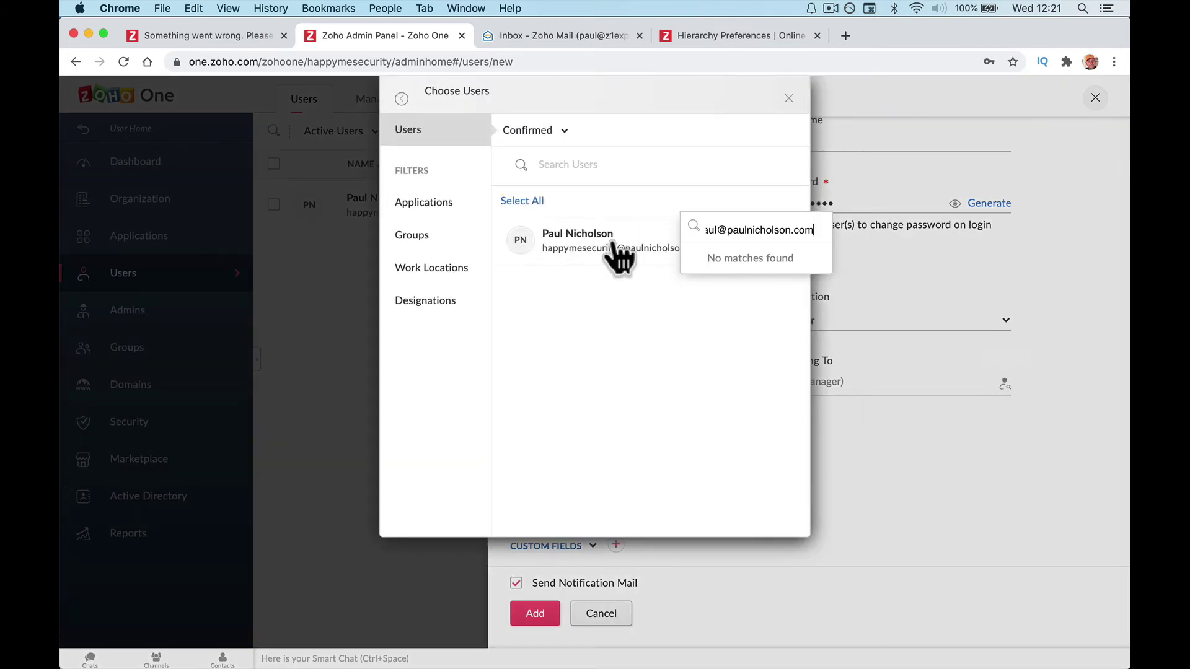
left_click(614, 245)
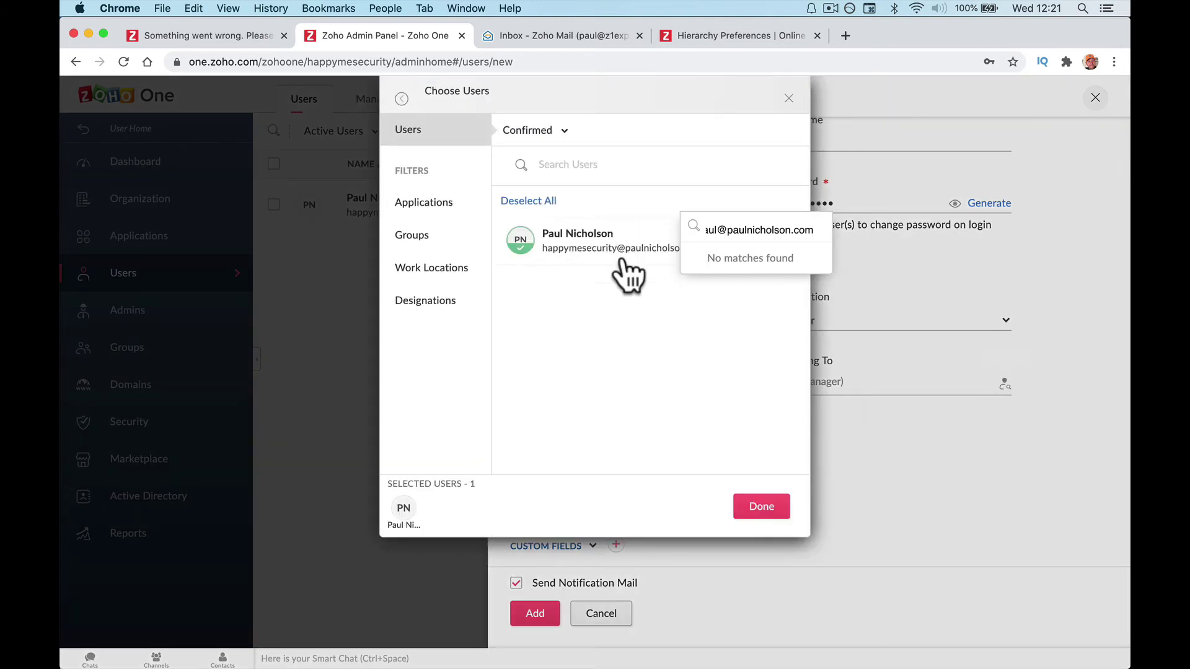
left_click(651, 245)
key("BackSpace")
key("BackSpace")
key("BackSpace")
key("BackSpace")
key("BackSpace")
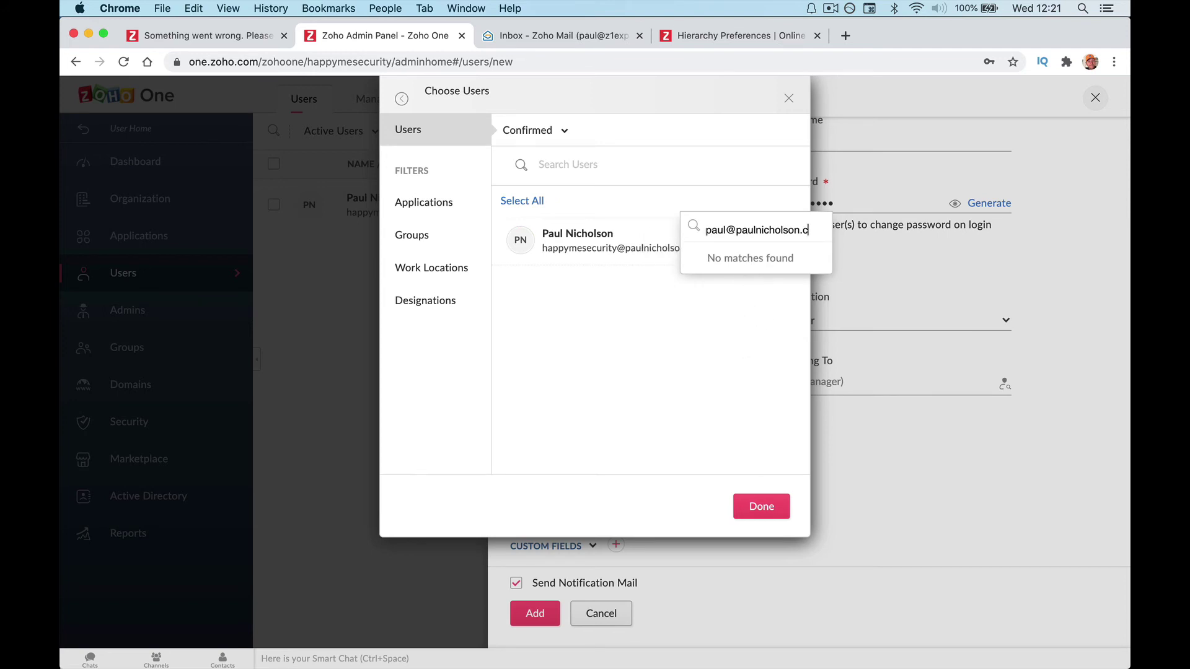
key("super+a")
key("BackSpace")
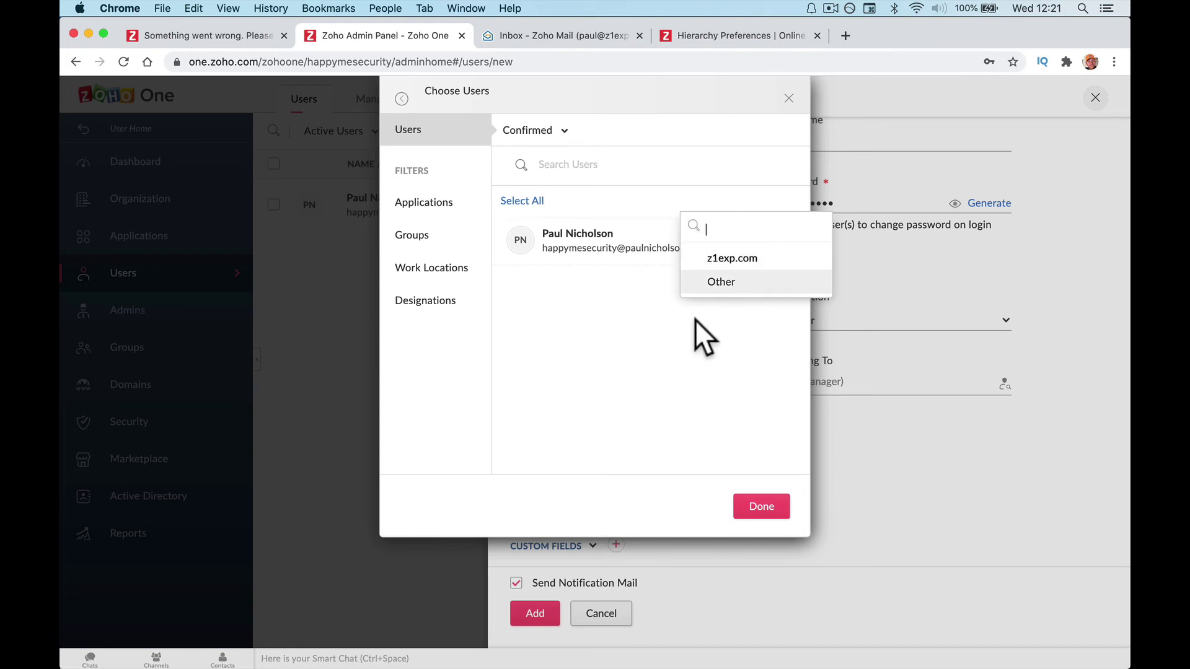
left_click(613, 245)
left_click(762, 510)
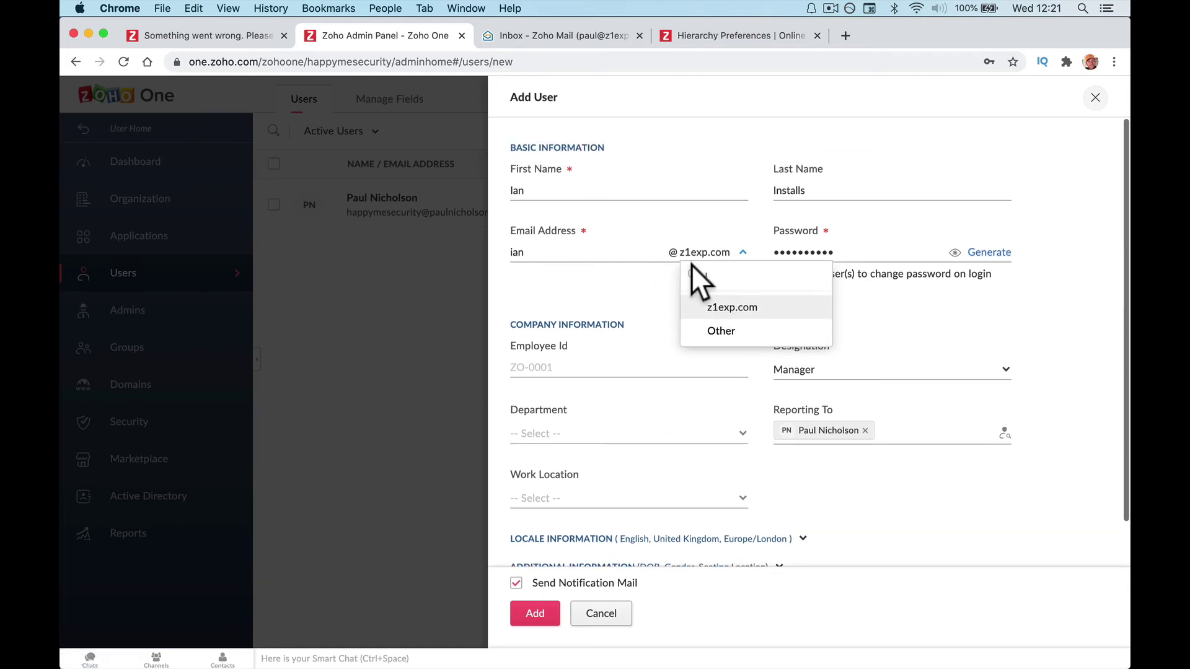
Keep the z1exp.com email domain and set work location to Doncaster-United Kingdom.
left_click(686, 330)
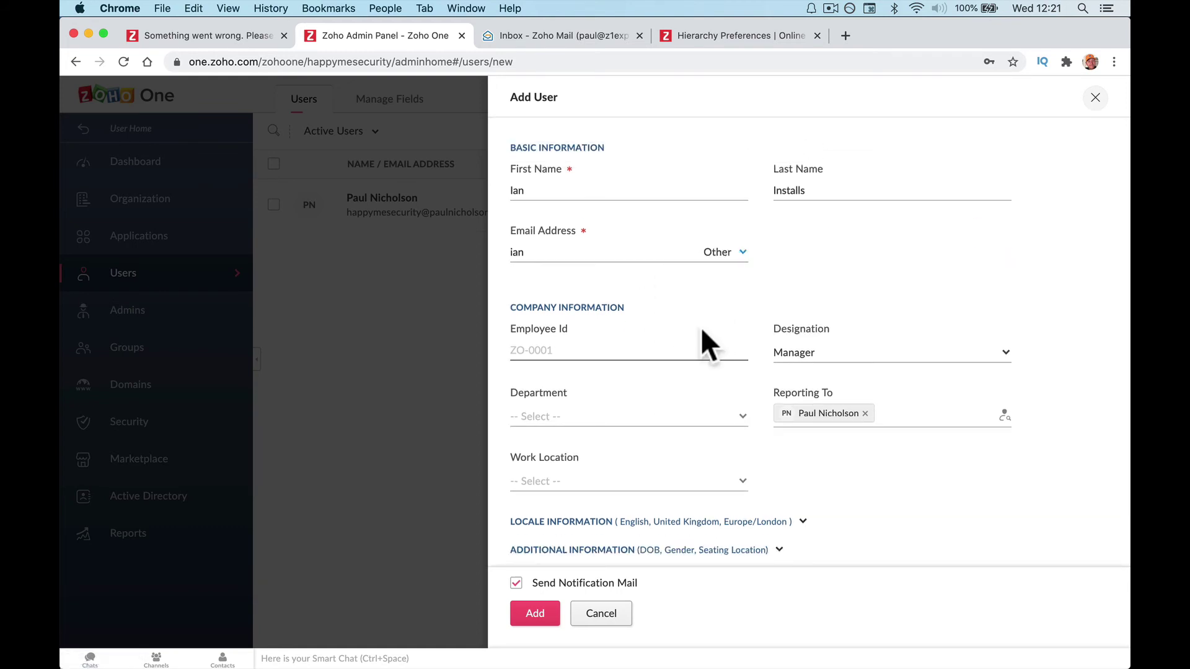
left_click(743, 252)
left_click(732, 305)
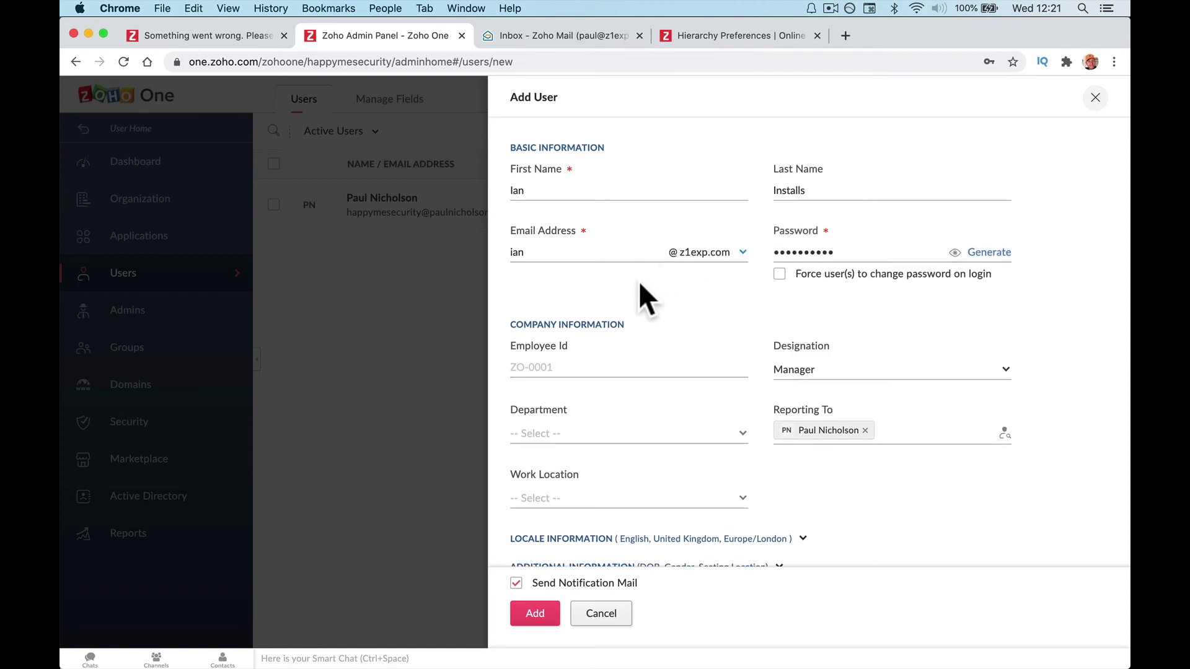
scroll(640, 282, "down", 2)
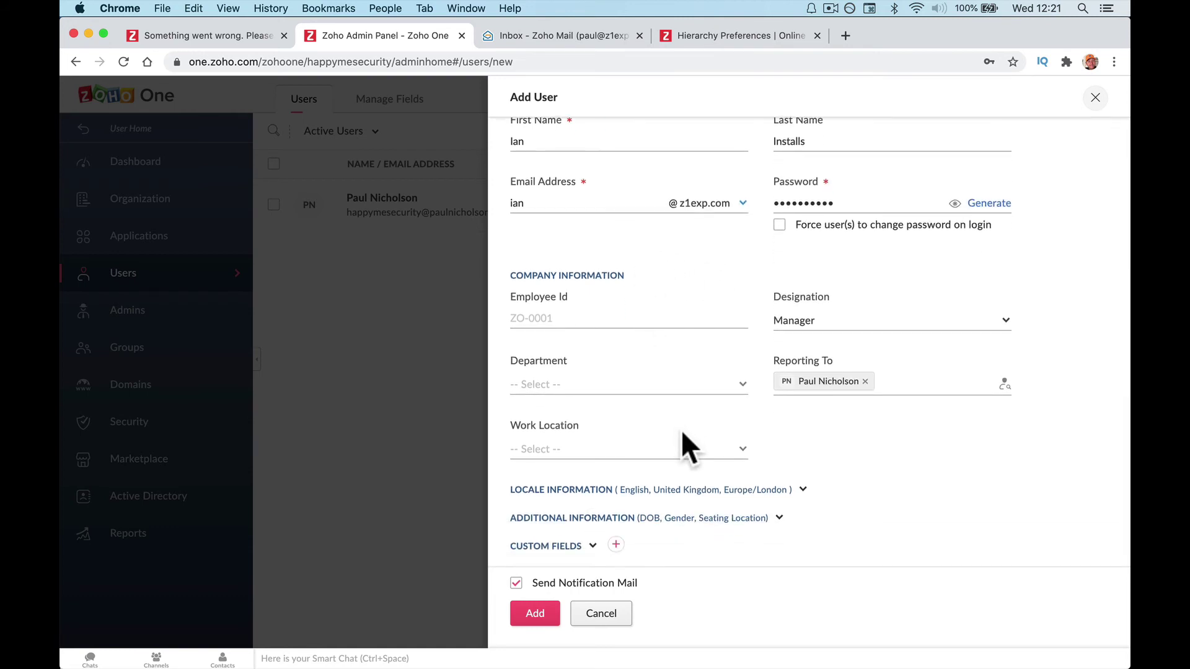
left_click(677, 447)
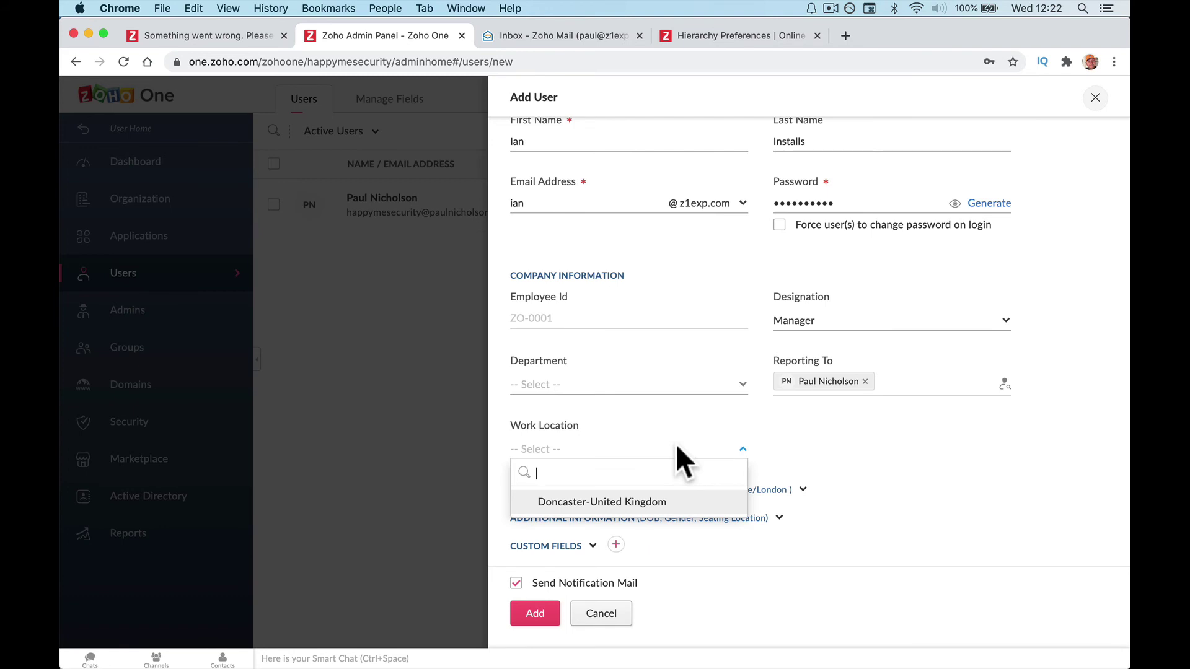
left_click(656, 503)
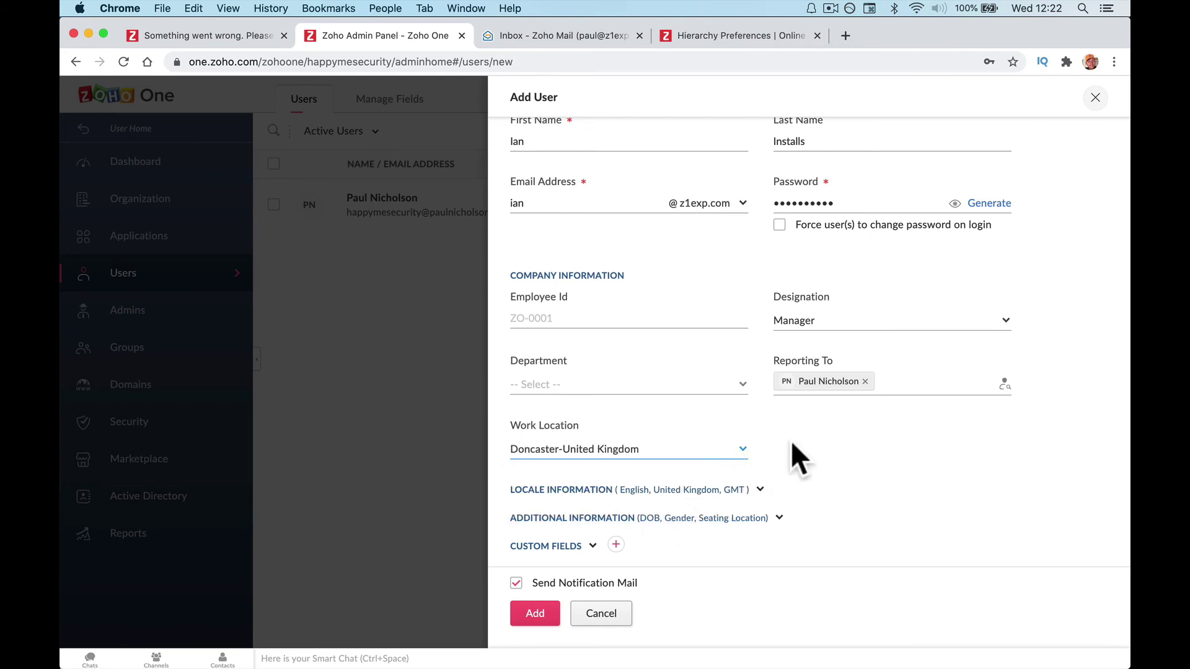
left_click(728, 385)
left_click(809, 433)
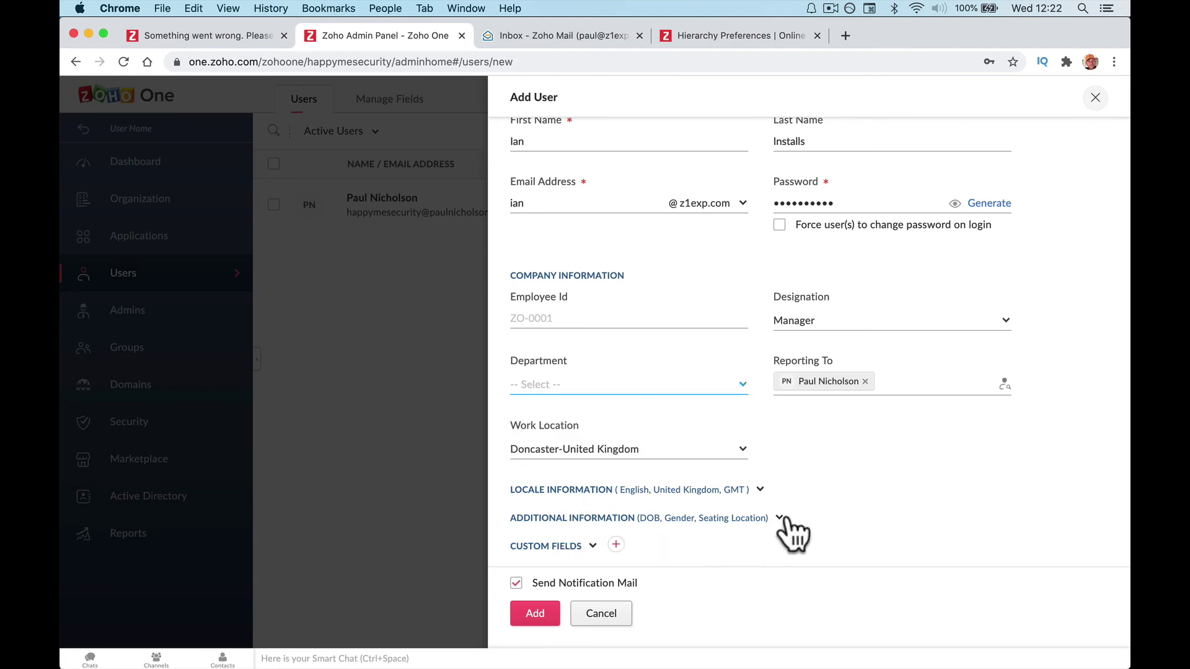
Expand the Additional Information and Custom Fields sections and review them.
left_click(779, 518)
scroll(778, 530, "down", 3)
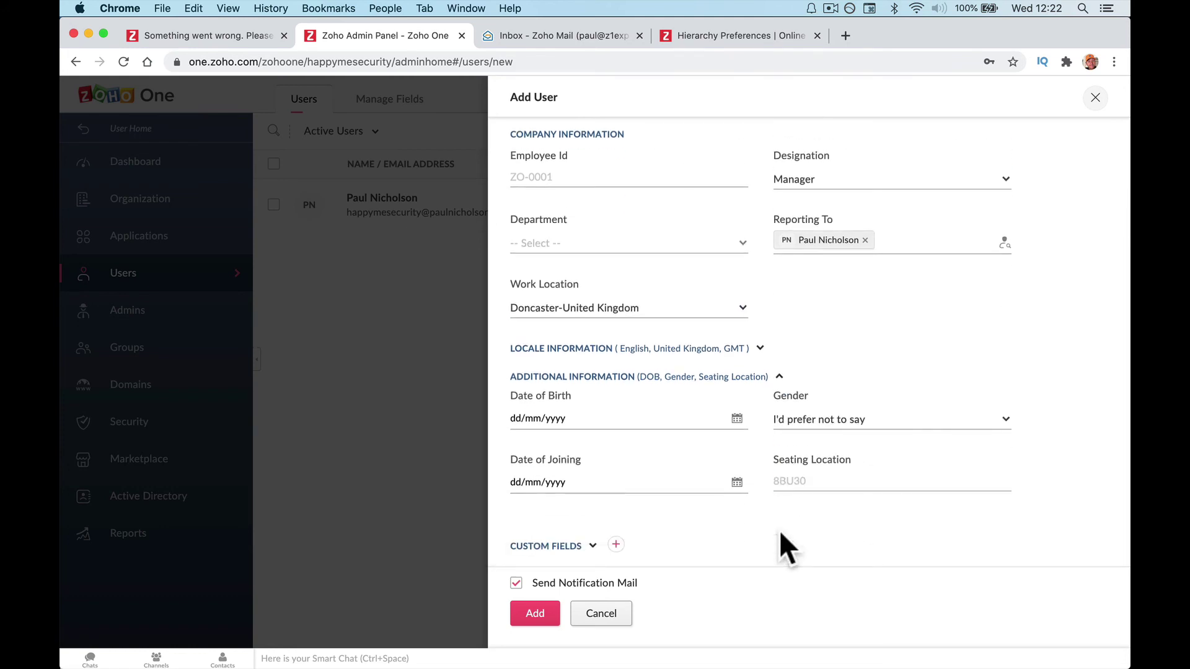
left_click(593, 546)
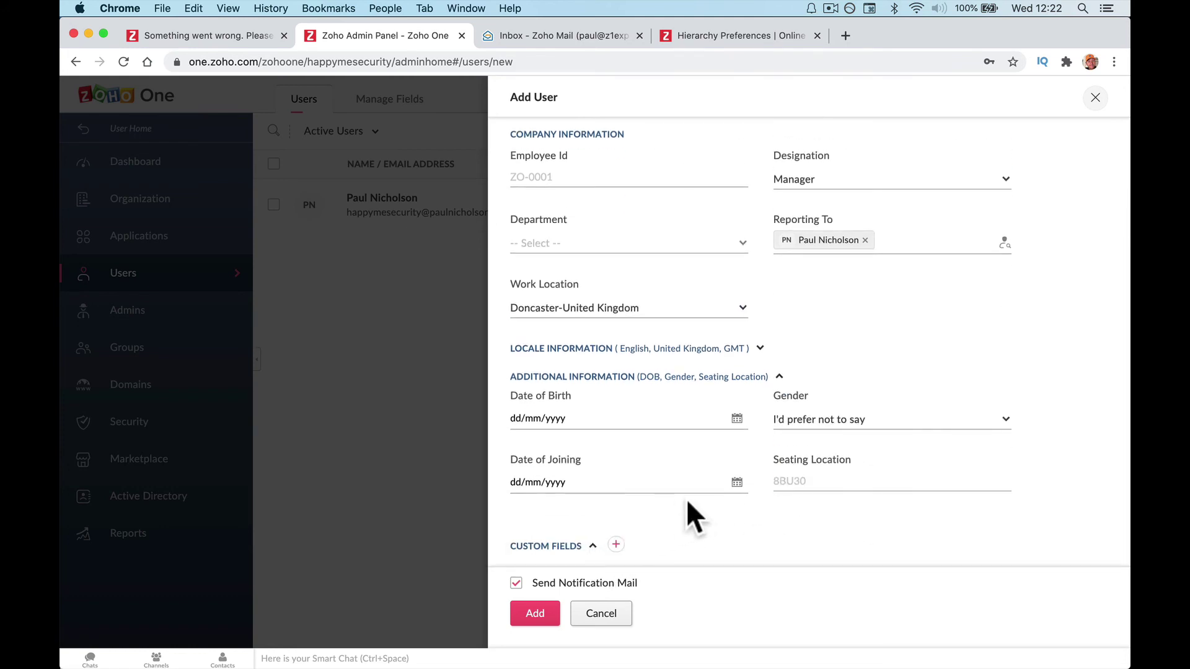
scroll(686, 500, "down", 1)
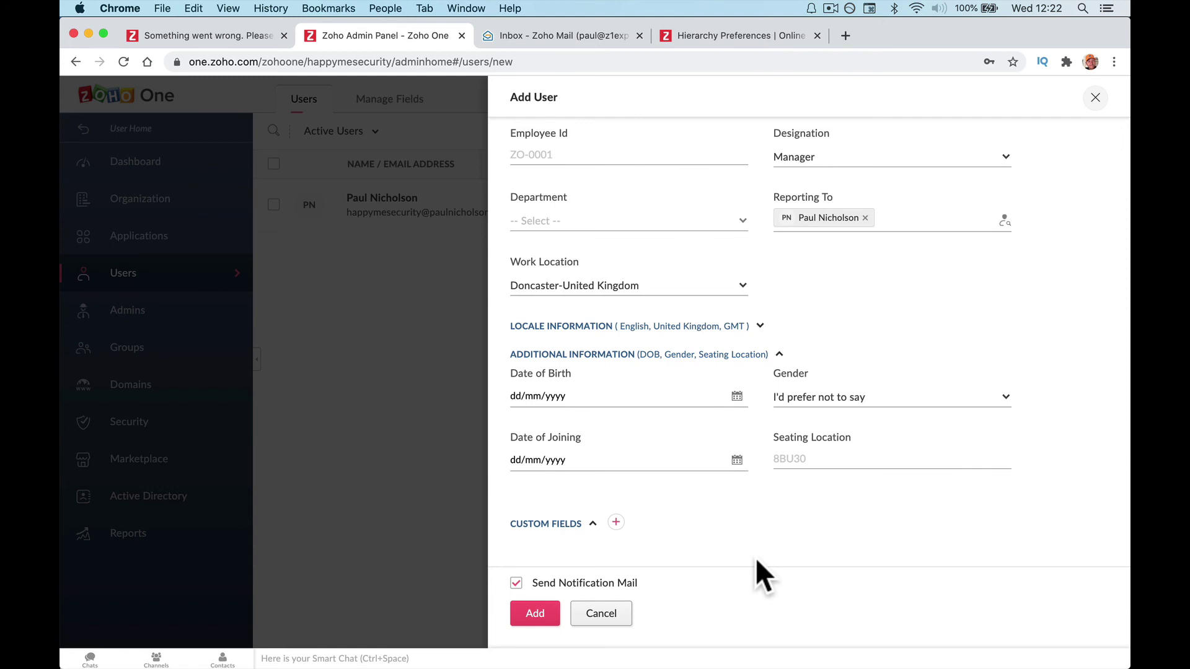
scroll(744, 480, "up", 5)
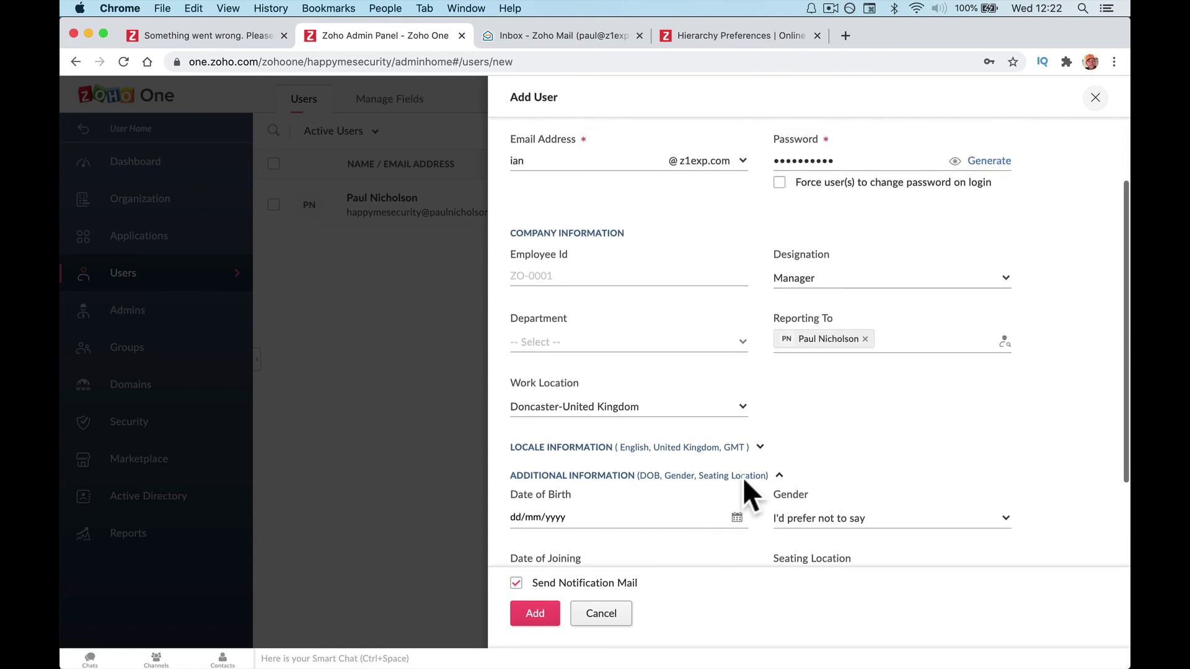
scroll(731, 434, "down", 5)
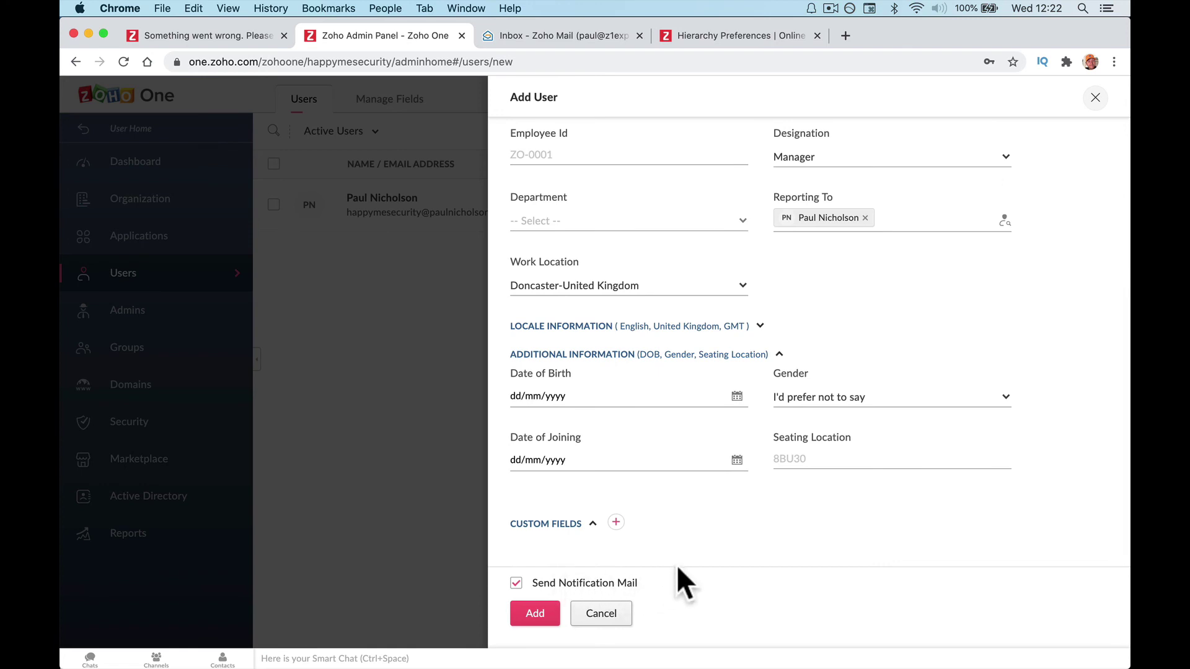
scroll(631, 239, "up", 4)
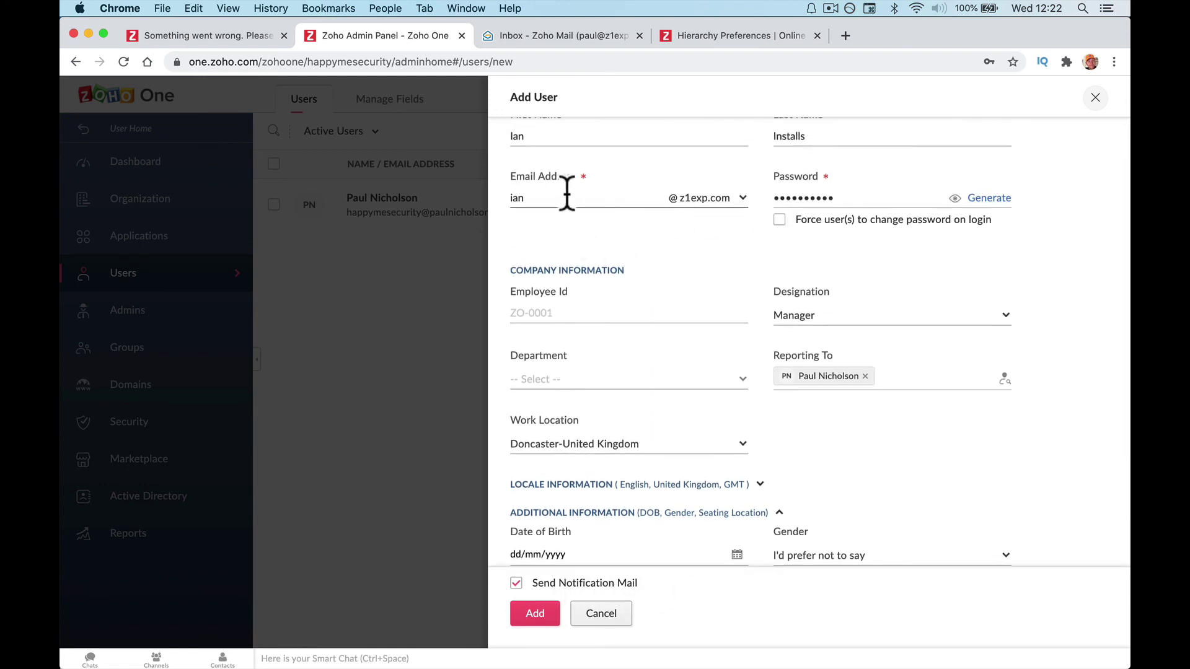
scroll(702, 316, "down", 2)
scroll(702, 316, "down", 2)
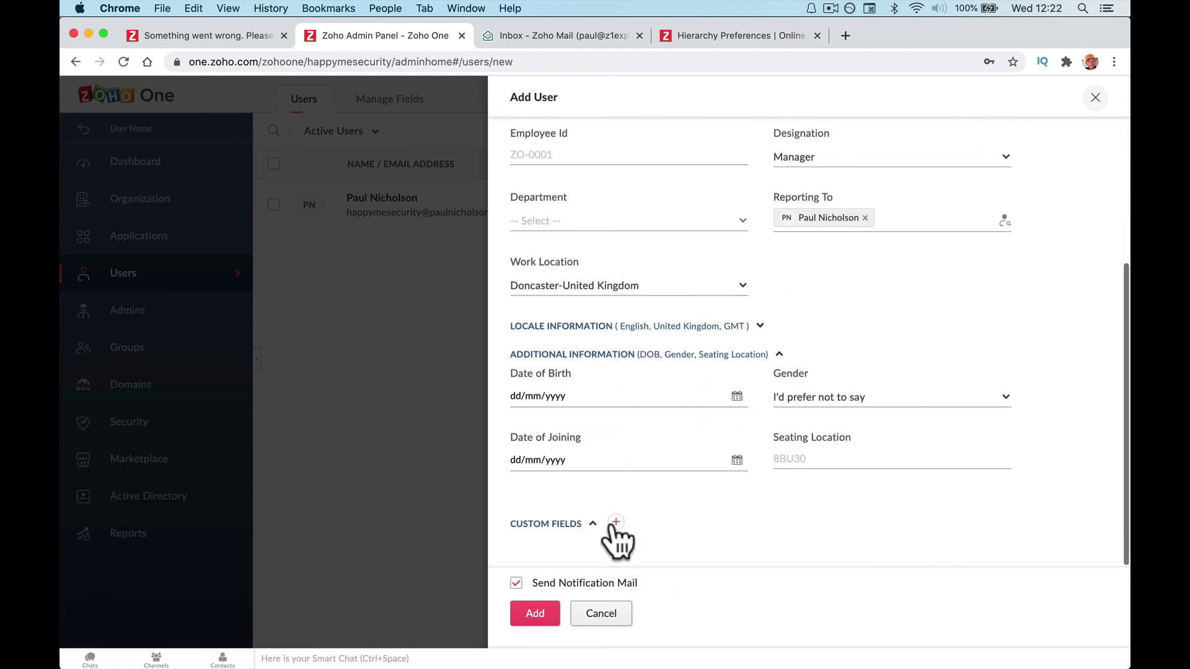
Add the user, email their credentials to me, and view their profile's Cliq and Mail apps.
left_click(536, 613)
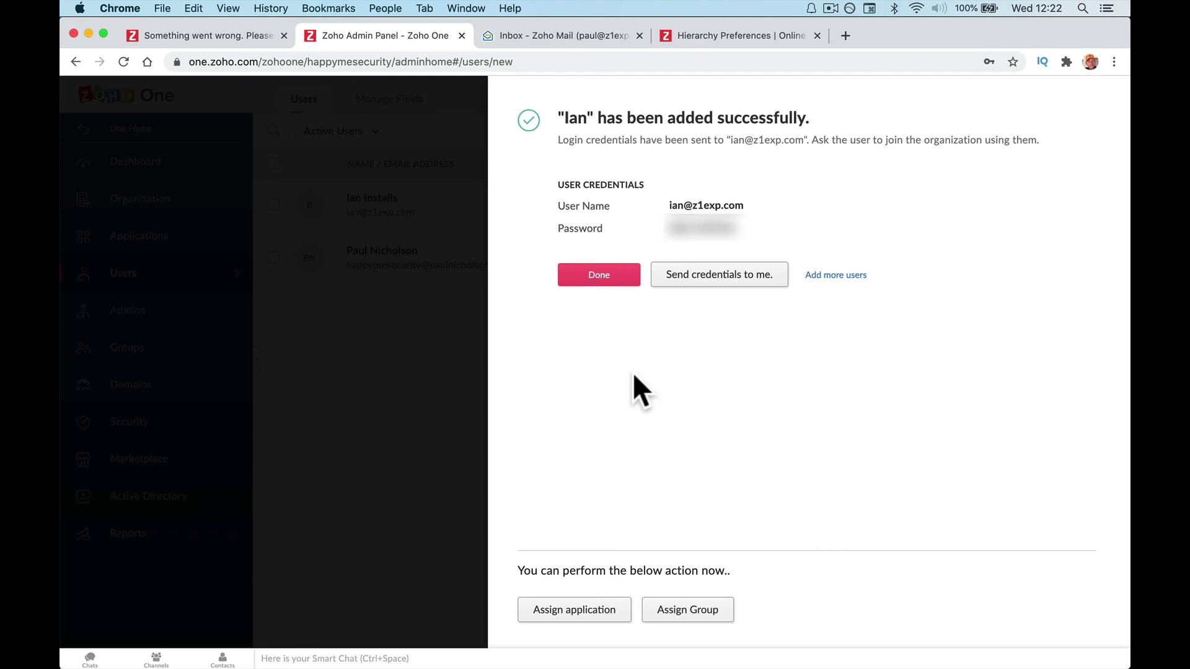
left_click(712, 281)
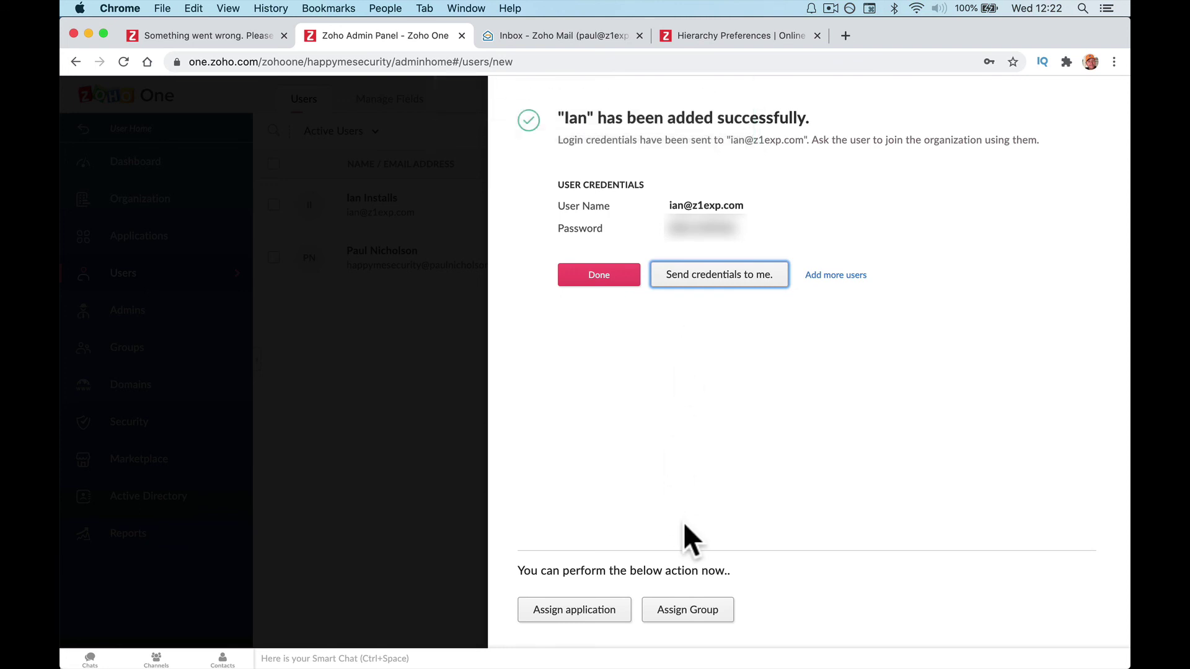
left_click(367, 637)
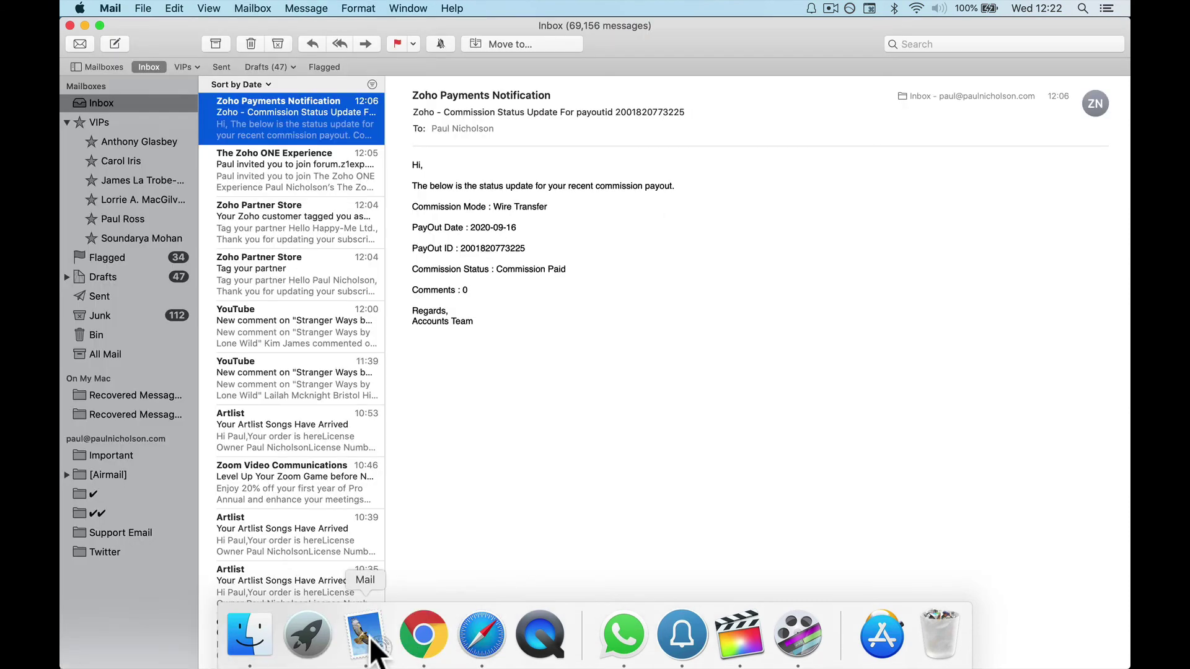
left_click(424, 636)
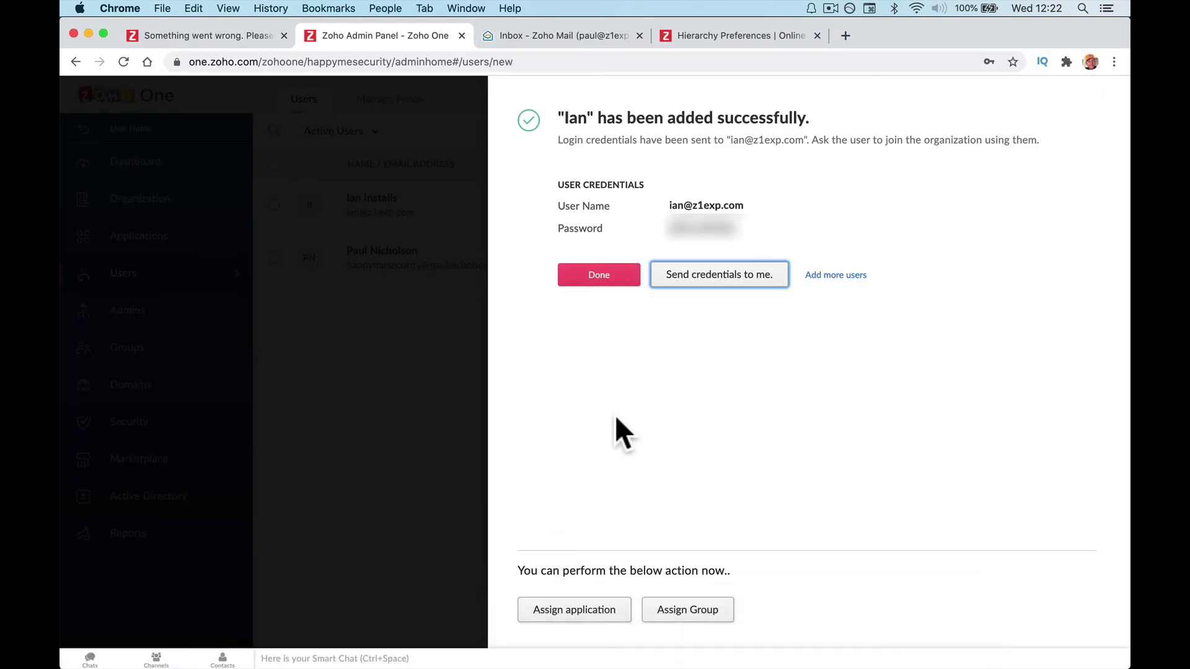
left_click(596, 276)
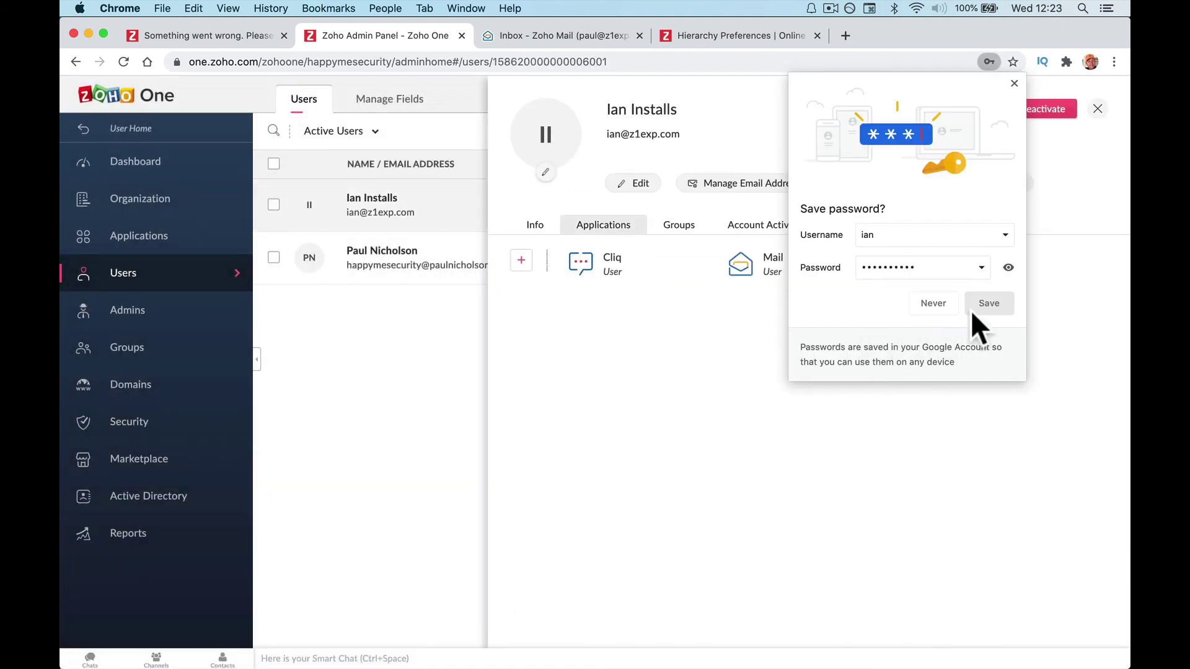
left_click(988, 303)
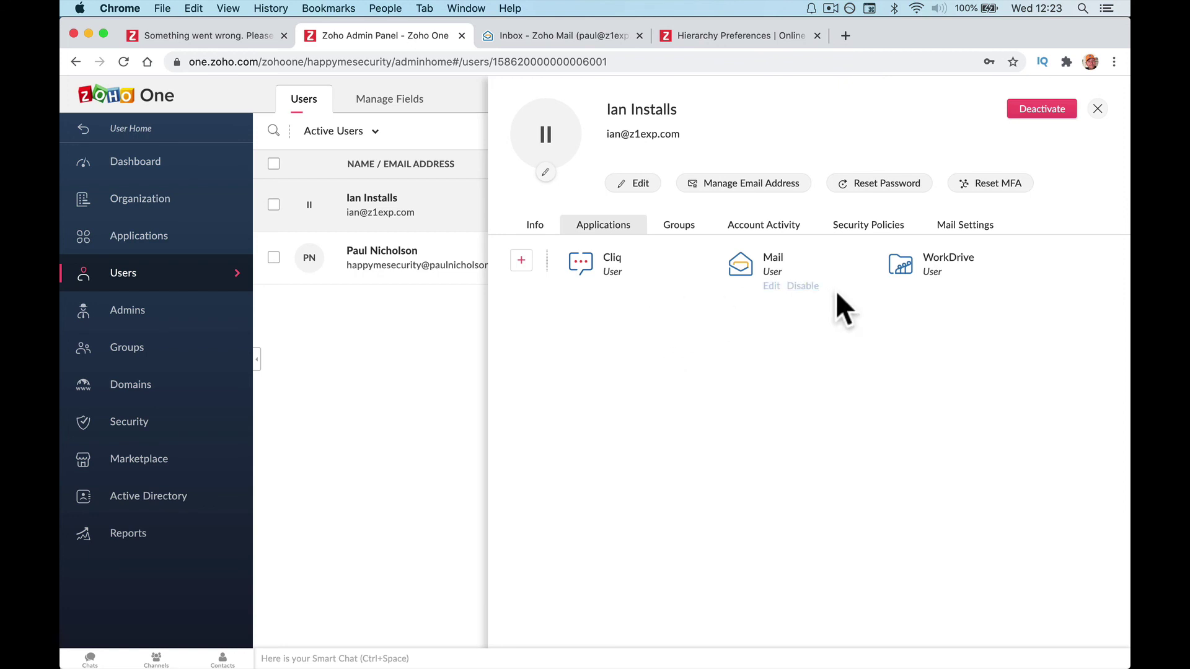